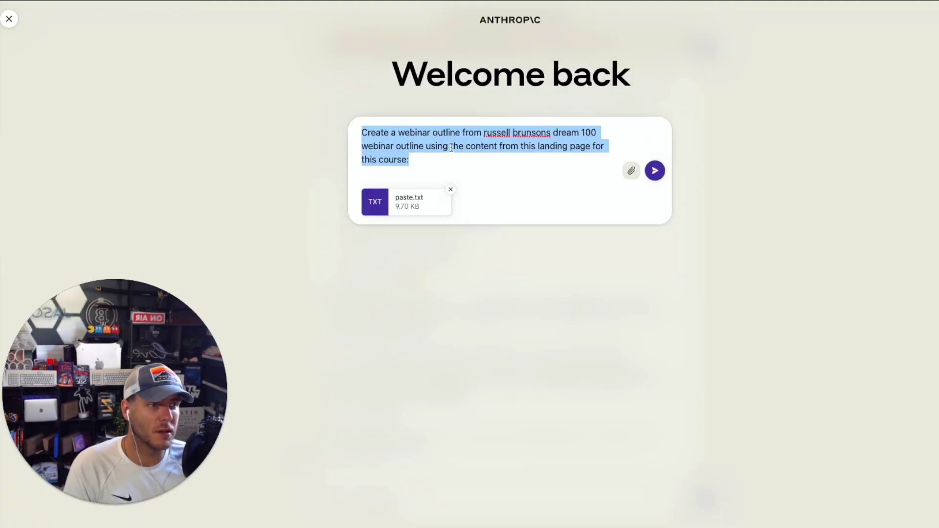
Switch to the Google Doc with the Catalyst Content Marketing Process plan
{"action": "left_click", "coordinate": [484, 159]}
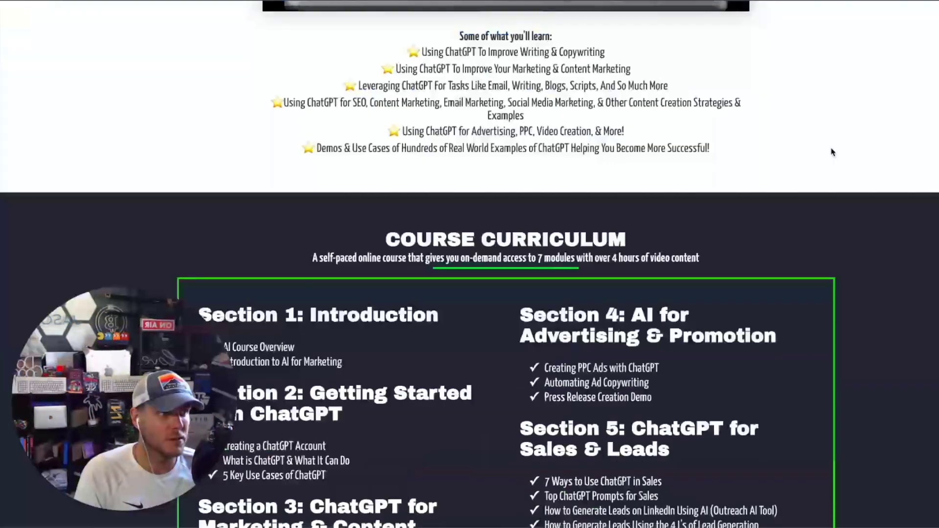
{"action": "scroll", "coordinate": [832, 151], "scroll_direction": "down", "scroll_amount": 5}
{"action": "scroll", "coordinate": [833, 152], "scroll_direction": "down", "scroll_amount": 5}
{"action": "scroll", "coordinate": [833, 152], "scroll_direction": "down", "scroll_amount": 5}
{"action": "scroll", "coordinate": [833, 152], "scroll_direction": "up", "scroll_amount": 2}
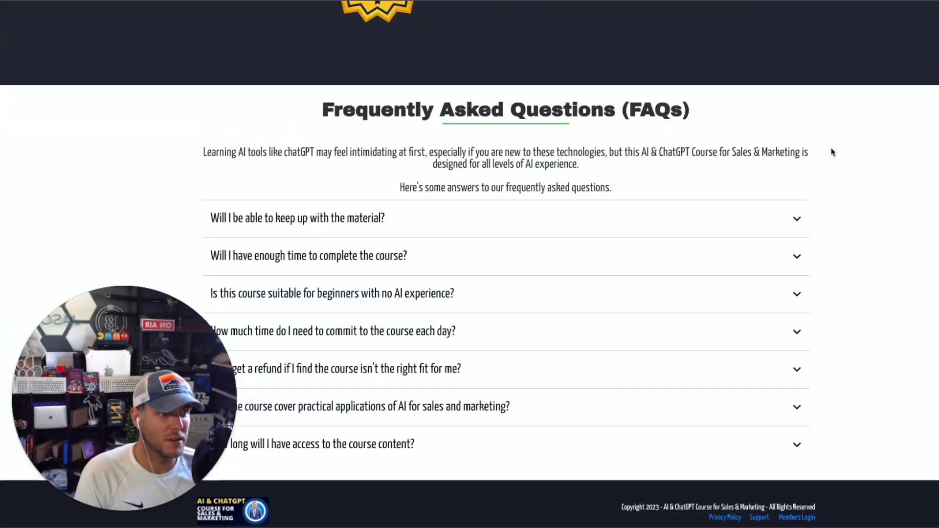
{"action": "scroll", "coordinate": [833, 152], "scroll_direction": "up", "scroll_amount": 8}
{"action": "scroll", "coordinate": [833, 152], "scroll_direction": "up", "scroll_amount": 10}
{"action": "scroll", "coordinate": [833, 152], "scroll_direction": "down", "scroll_amount": 8}
{"action": "scroll", "coordinate": [833, 152], "scroll_direction": "up", "scroll_amount": 15}
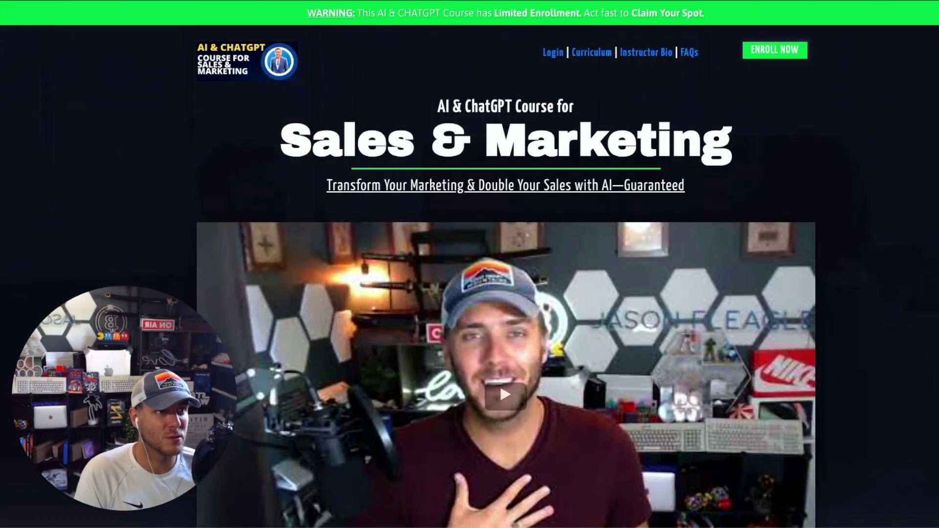
Return from the course landing page to the content marketing plan document
{"action": "key", "text": "alt+Tab"}
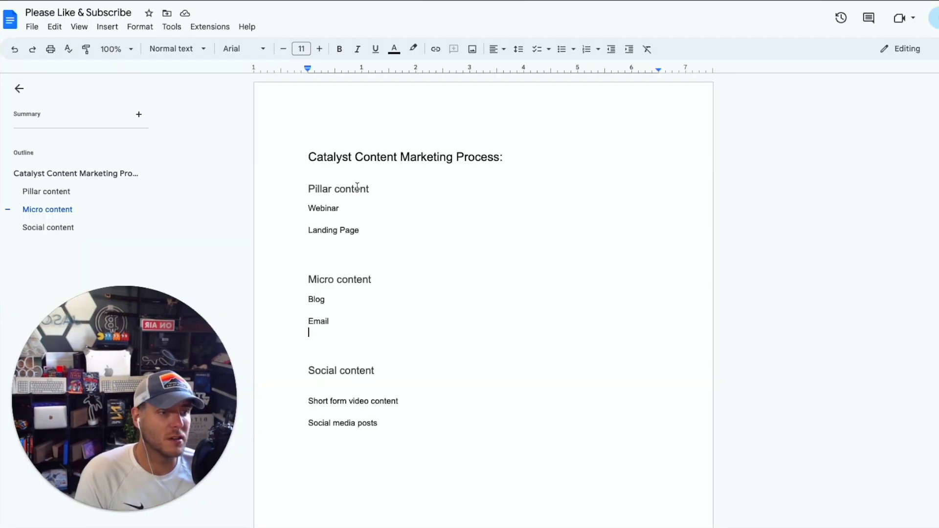
Highlight the Pillar, Micro and Social content headings in turn while explaining the plan
{"action": "left_click_drag", "start_coordinate": [300, 188], "coordinate": [371, 190]}
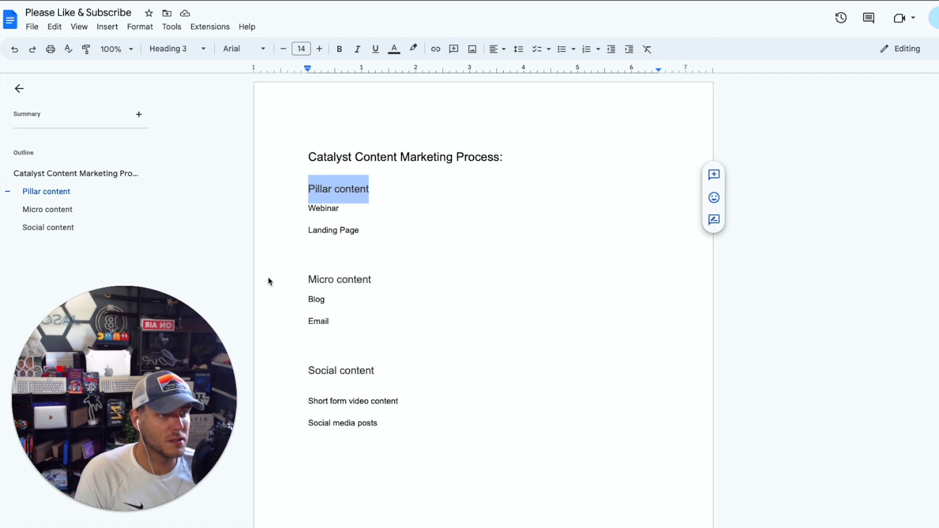
{"action": "left_click_drag", "start_coordinate": [300, 279], "coordinate": [375, 280]}
{"action": "left_click", "coordinate": [293, 372]}
{"action": "left_click_drag", "start_coordinate": [300, 371], "coordinate": [392, 378]}
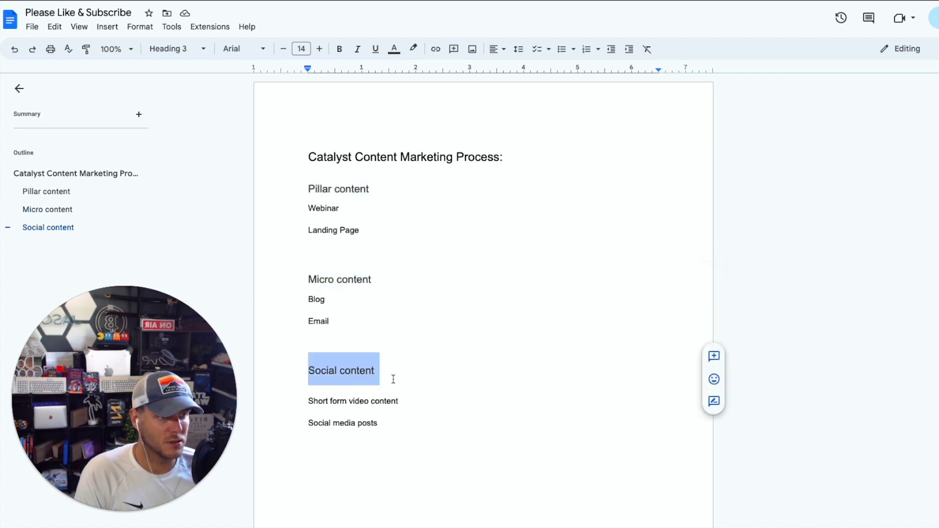
{"action": "left_click", "coordinate": [429, 338]}
{"action": "left_click_drag", "start_coordinate": [299, 189], "coordinate": [397, 206]}
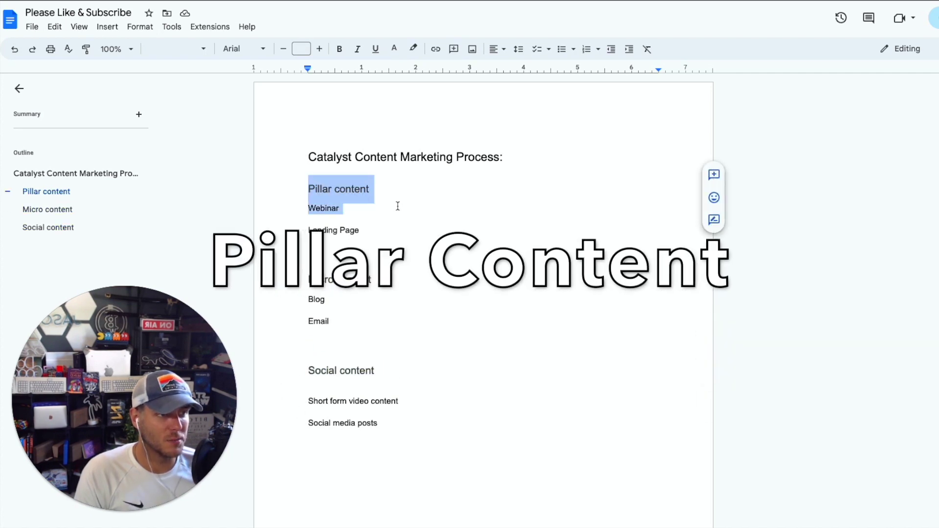
{"action": "left_click", "coordinate": [396, 206]}
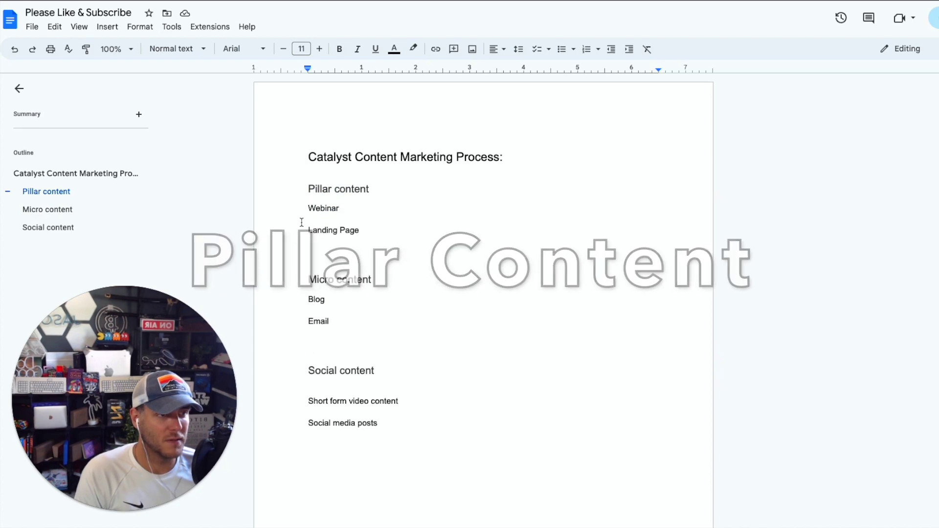
Highlight the Webinar, Landing Page, Blog, Email and Short form video items one by one
{"action": "left_click_drag", "start_coordinate": [303, 207], "coordinate": [365, 212]}
{"action": "left_click", "coordinate": [278, 245]}
{"action": "left_click_drag", "start_coordinate": [301, 229], "coordinate": [402, 241]}
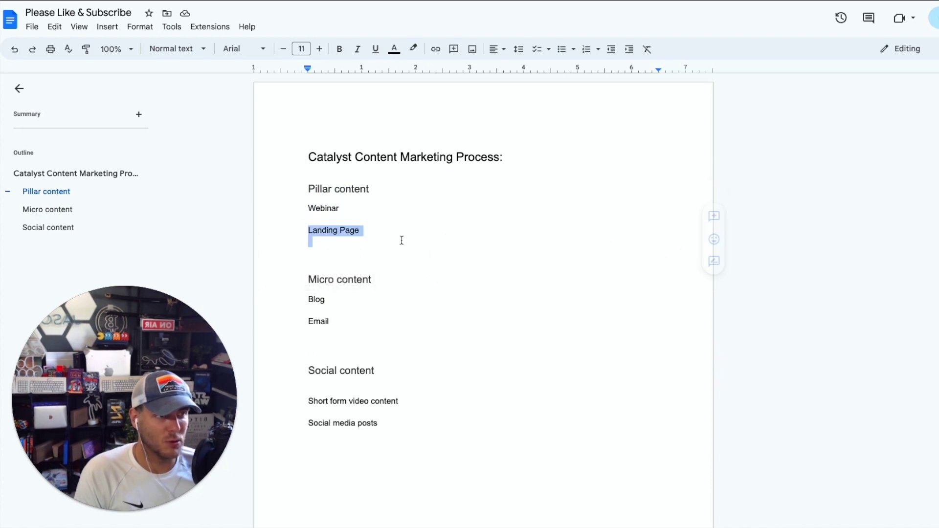
{"action": "left_click", "coordinate": [421, 241]}
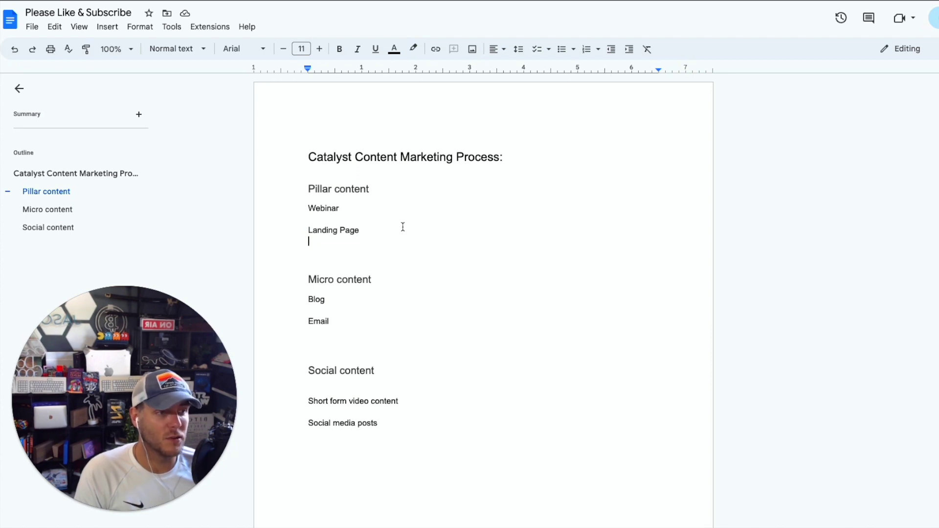
{"action": "scroll", "coordinate": [402, 228], "scroll_direction": "down", "scroll_amount": 2}
{"action": "left_click_drag", "start_coordinate": [302, 250], "coordinate": [367, 260]}
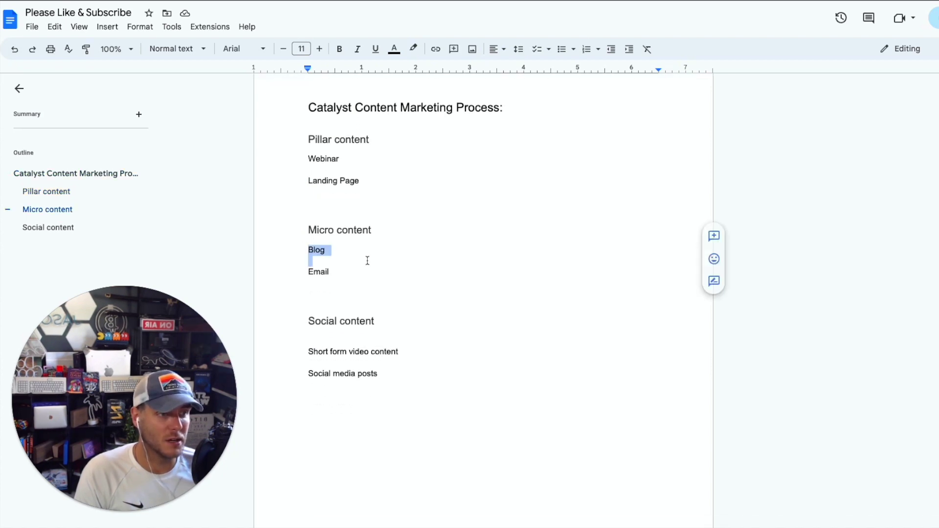
{"action": "left_click", "coordinate": [311, 283]}
{"action": "left_click_drag", "start_coordinate": [309, 272], "coordinate": [331, 273]}
{"action": "left_click", "coordinate": [323, 271]}
{"action": "scroll", "coordinate": [323, 272], "scroll_direction": "down", "scroll_amount": 3}
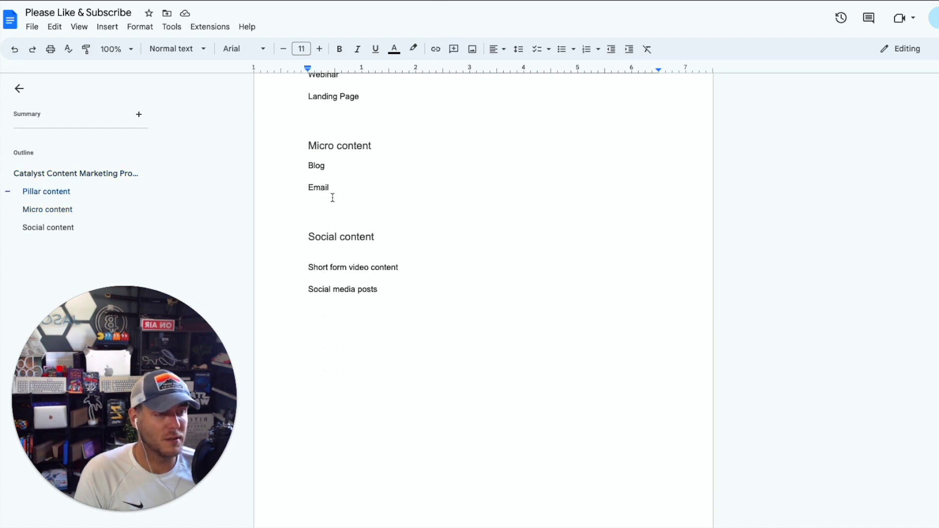
{"action": "left_click_drag", "start_coordinate": [281, 271], "coordinate": [400, 269]}
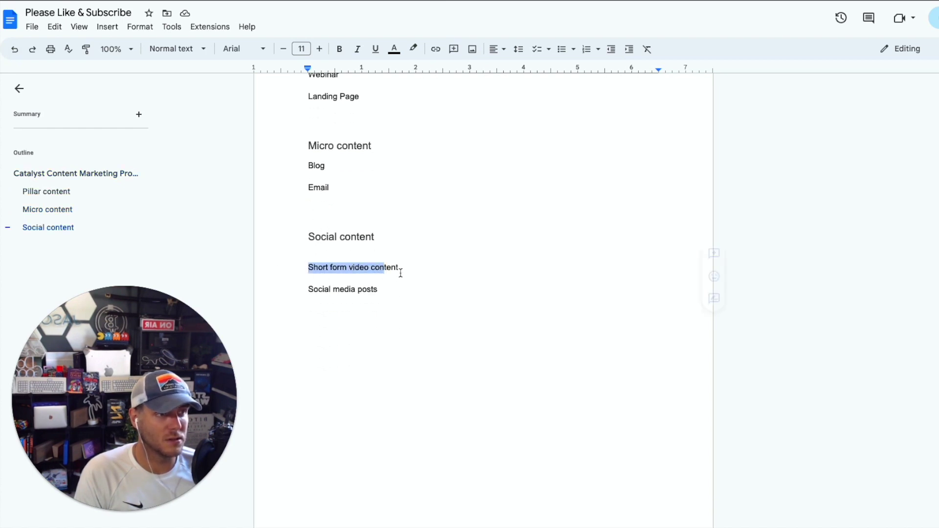
{"action": "left_click", "coordinate": [389, 303]}
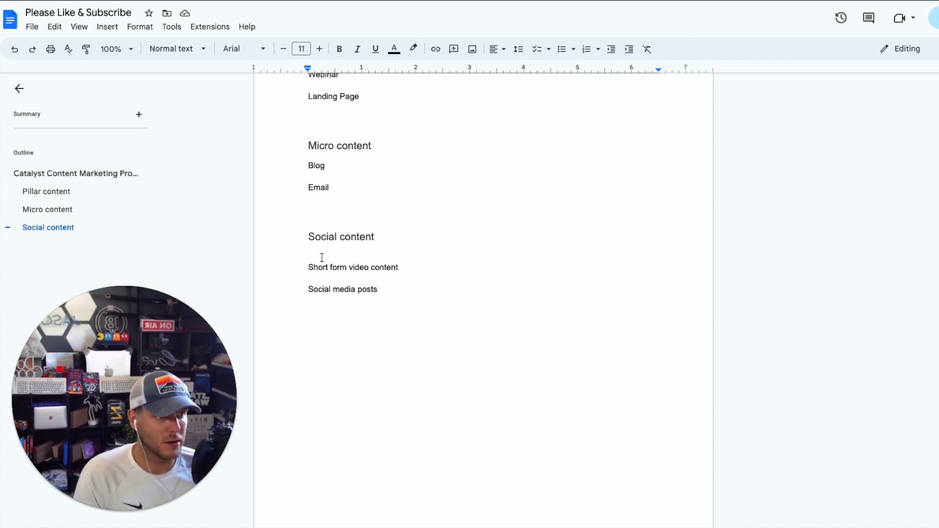
{"action": "scroll", "coordinate": [347, 240], "scroll_direction": "up", "scroll_amount": 3}
{"action": "scroll", "coordinate": [367, 220], "scroll_direction": "up", "scroll_amount": 3}
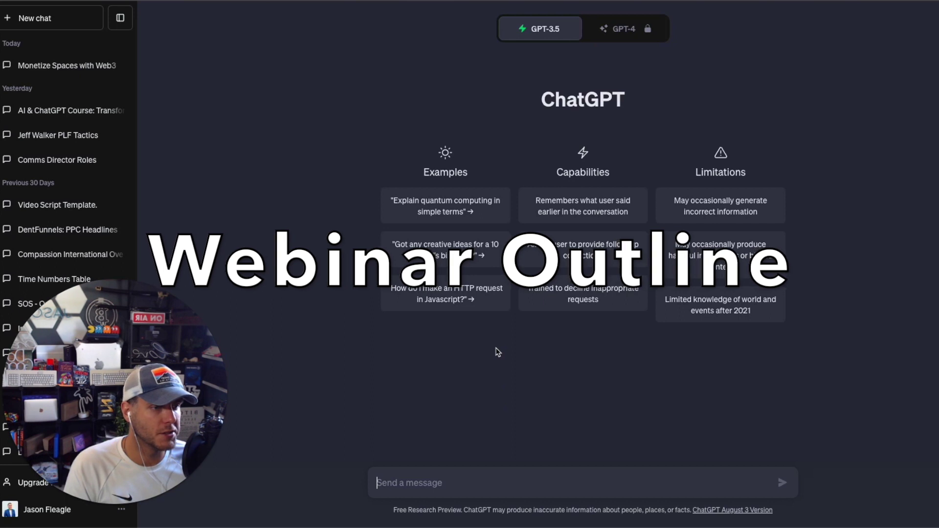
Send ChatGPT the Dream 100-style webinar outline prompt with the landing page text pasted below
{"action": "type", "text": "Create a webinar outline from russell brunsons dream 100 webinar outline using the content from this landing page for this course:"}
{"action": "key", "text": "BackSpace"}
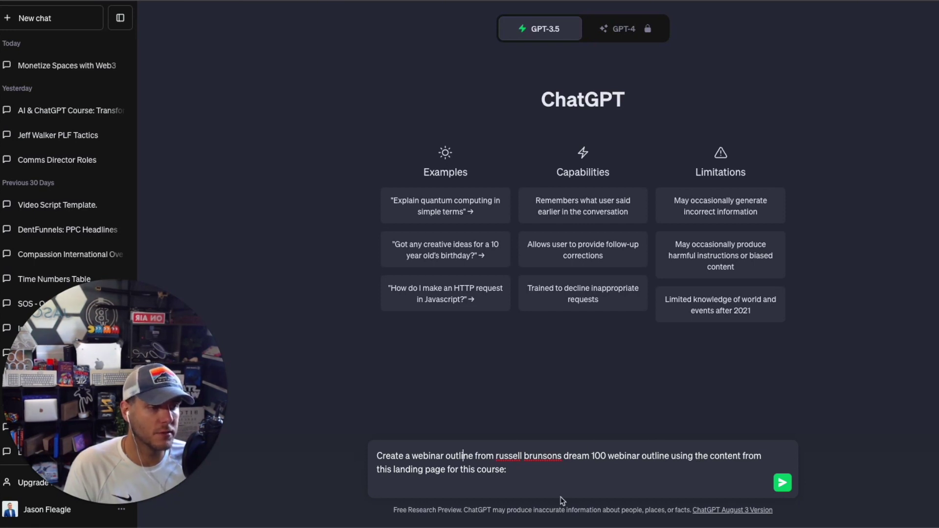
{"action": "key", "text": "shift+Return"}
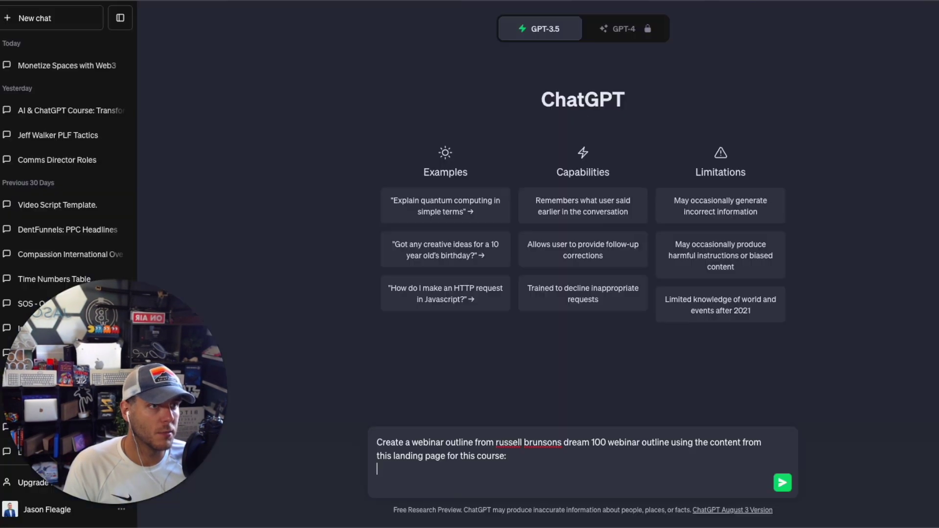
{"action": "key", "text": "ctrl+v"}
{"action": "scroll", "coordinate": [589, 468], "scroll_direction": "up", "scroll_amount": 15}
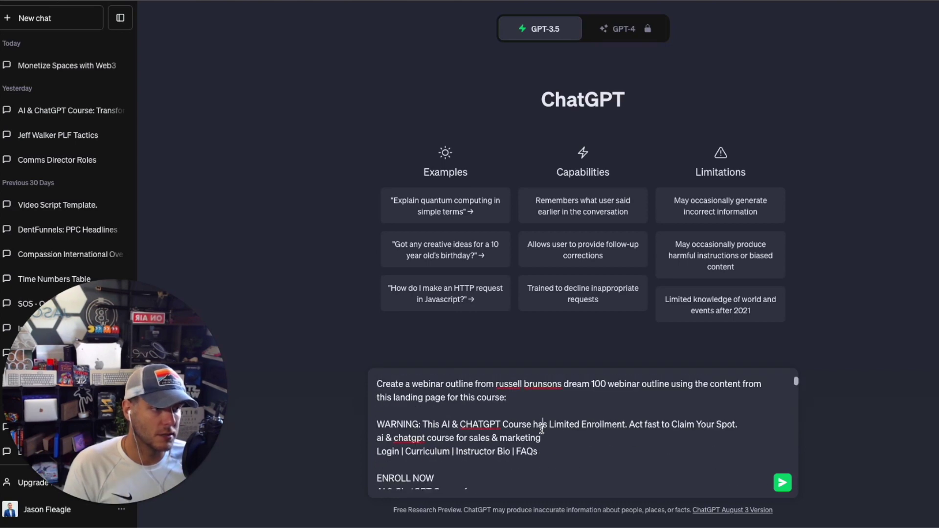
{"action": "key", "text": "ctrl+a"}
{"action": "key", "text": "Return"}
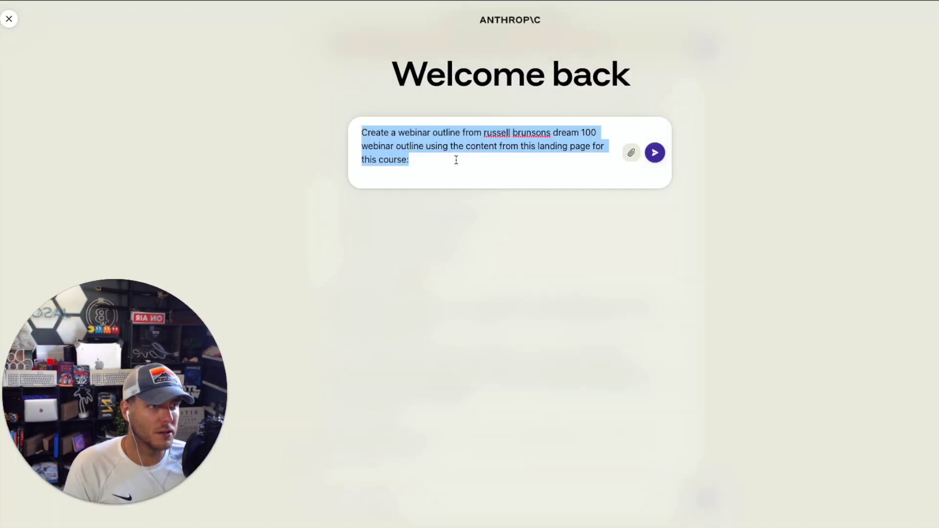
Attach the landing page text as paste.txt and send the webinar prompt to Claude
{"action": "key", "text": "ctrl+v"}
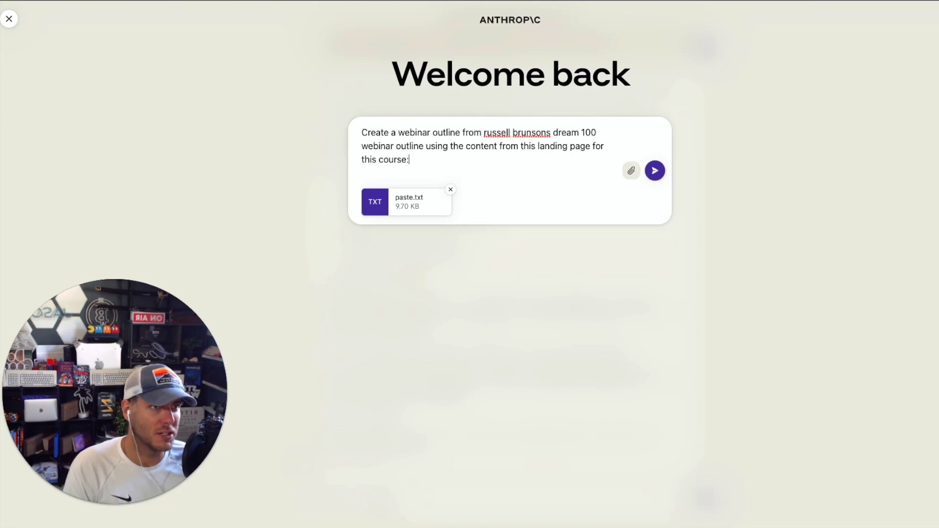
{"action": "key", "text": "Return"}
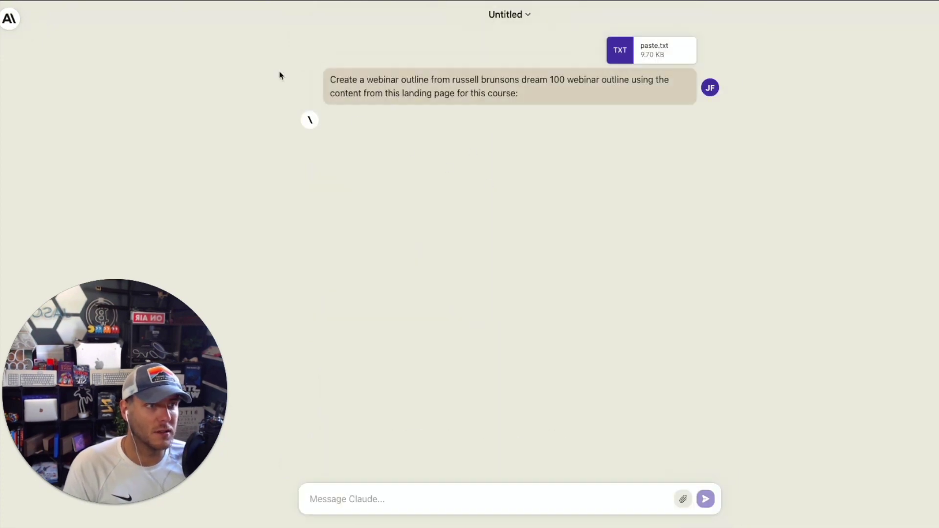
{"action": "key", "text": "ctrl+Tab"}
{"action": "scroll", "coordinate": [642, 306], "scroll_direction": "up", "scroll_amount": 5}
{"action": "scroll", "coordinate": [643, 306], "scroll_direction": "up", "scroll_amount": 5}
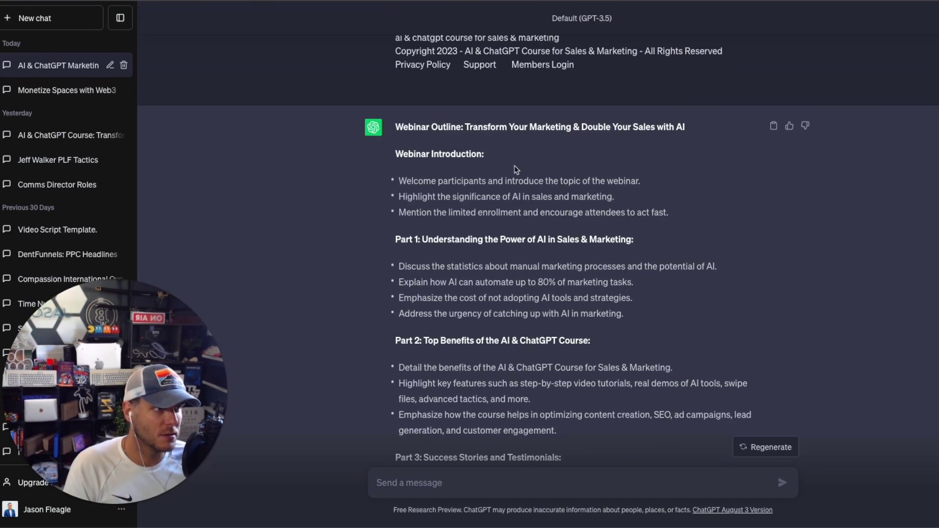
{"action": "scroll", "coordinate": [515, 169], "scroll_direction": "down", "scroll_amount": 1}
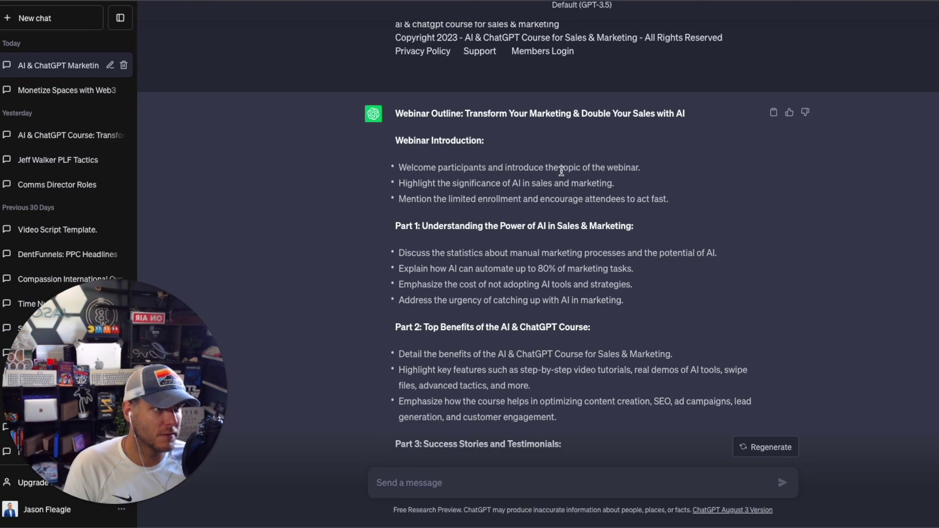
{"action": "scroll", "coordinate": [643, 162], "scroll_direction": "down", "scroll_amount": 2}
{"action": "scroll", "coordinate": [644, 162], "scroll_direction": "down", "scroll_amount": 2}
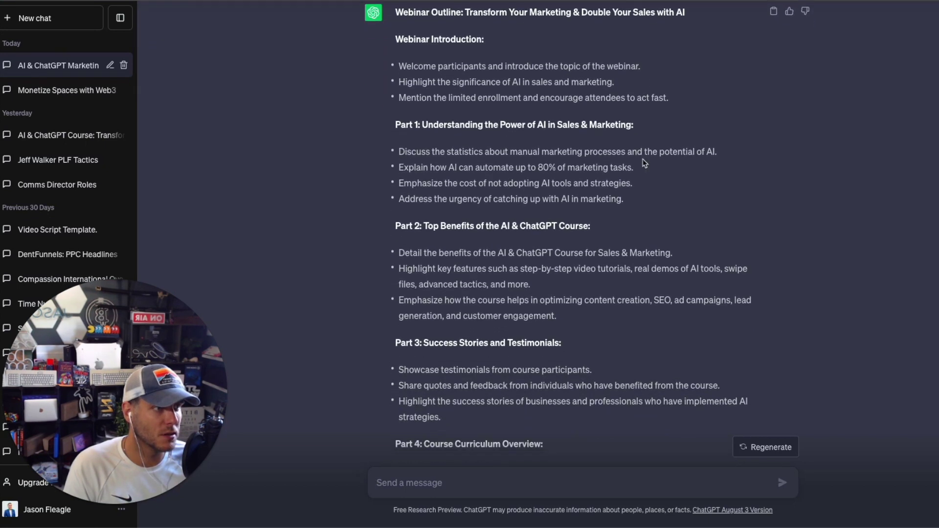
{"action": "scroll", "coordinate": [643, 161], "scroll_direction": "up", "scroll_amount": 3}
{"action": "scroll", "coordinate": [551, 234], "scroll_direction": "up", "scroll_amount": 1}
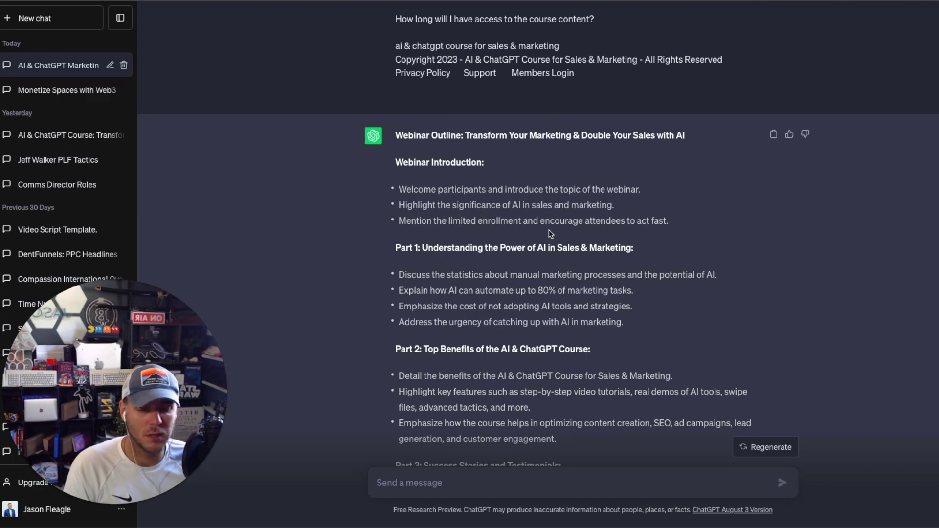
{"action": "scroll", "coordinate": [551, 233], "scroll_direction": "down", "scroll_amount": 3}
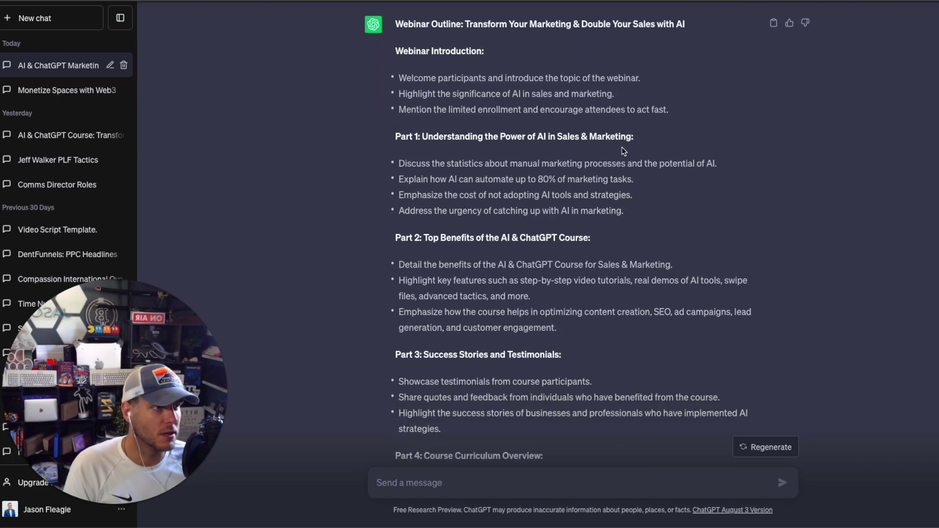
{"action": "scroll", "coordinate": [623, 150], "scroll_direction": "down", "scroll_amount": 2}
{"action": "scroll", "coordinate": [587, 155], "scroll_direction": "down", "scroll_amount": 2}
{"action": "scroll", "coordinate": [568, 157], "scroll_direction": "down", "scroll_amount": 1}
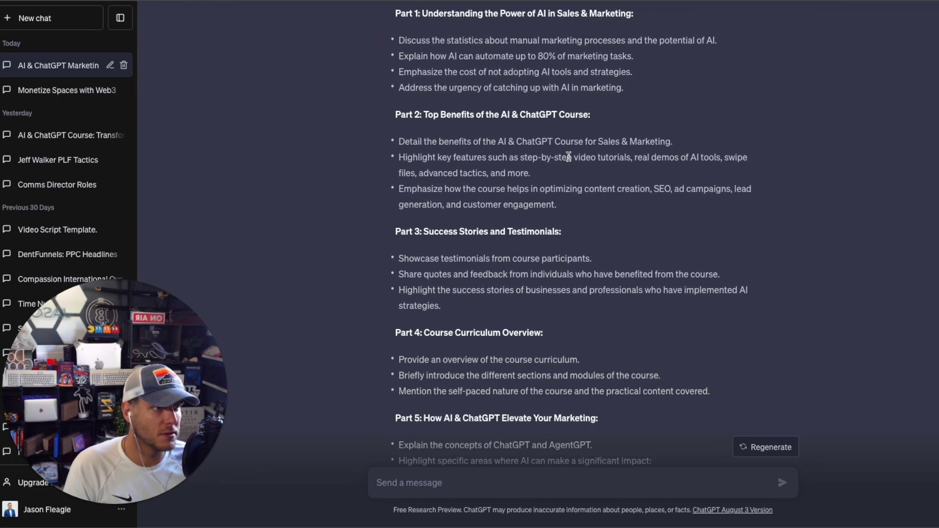
{"action": "scroll", "coordinate": [604, 125], "scroll_direction": "down", "scroll_amount": 2}
{"action": "scroll", "coordinate": [550, 125], "scroll_direction": "down", "scroll_amount": 1}
{"action": "scroll", "coordinate": [440, 127], "scroll_direction": "down", "scroll_amount": 2}
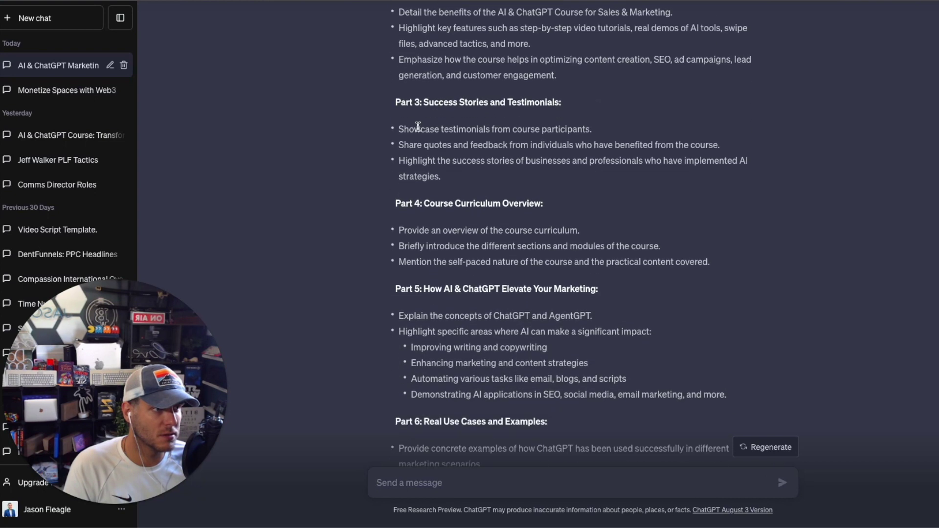
{"action": "scroll", "coordinate": [501, 112], "scroll_direction": "down", "scroll_amount": 2}
{"action": "scroll", "coordinate": [492, 143], "scroll_direction": "down", "scroll_amount": 5}
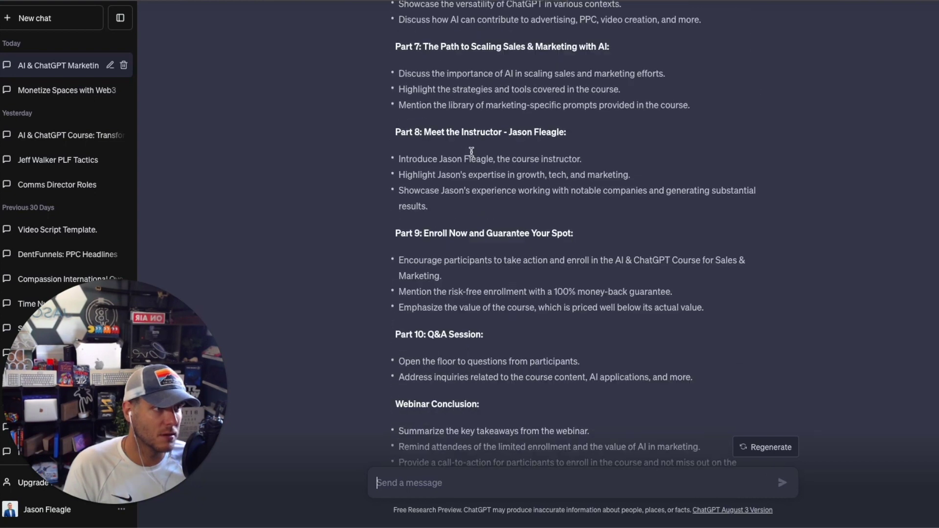
{"action": "left_click_drag", "start_coordinate": [475, 218], "coordinate": [402, 126]}
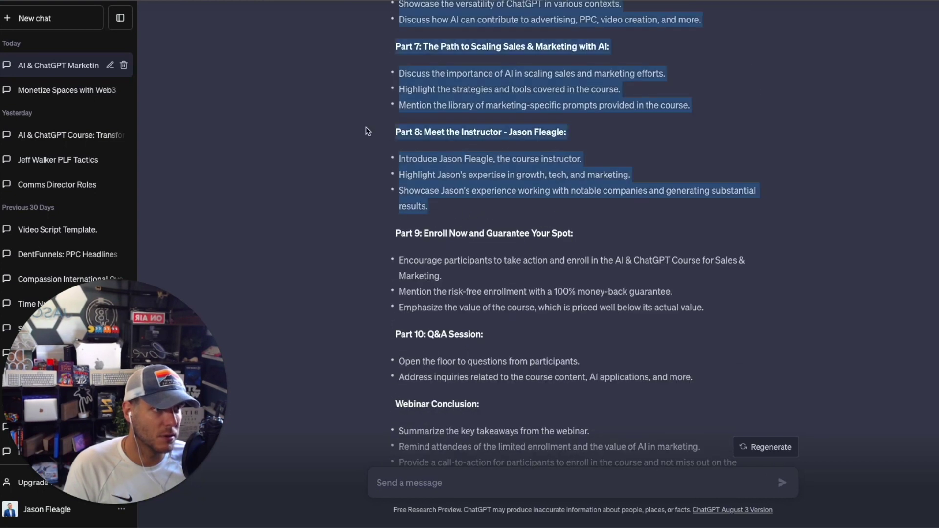
{"action": "left_click", "coordinate": [435, 147]}
{"action": "scroll", "coordinate": [480, 171], "scroll_direction": "down", "scroll_amount": 2}
{"action": "left_click_drag", "start_coordinate": [396, 47], "coordinate": [661, 187]}
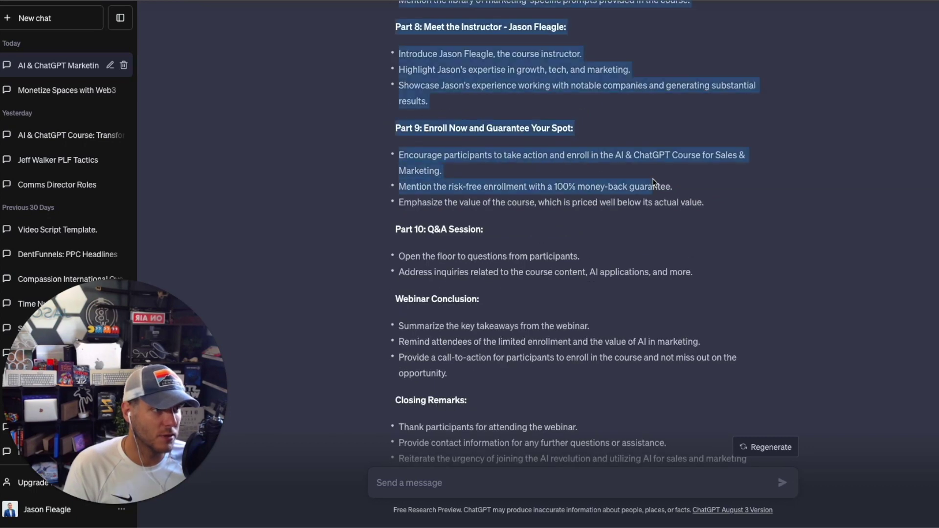
{"action": "left_click", "coordinate": [664, 195]}
{"action": "scroll", "coordinate": [664, 194], "scroll_direction": "down", "scroll_amount": 1}
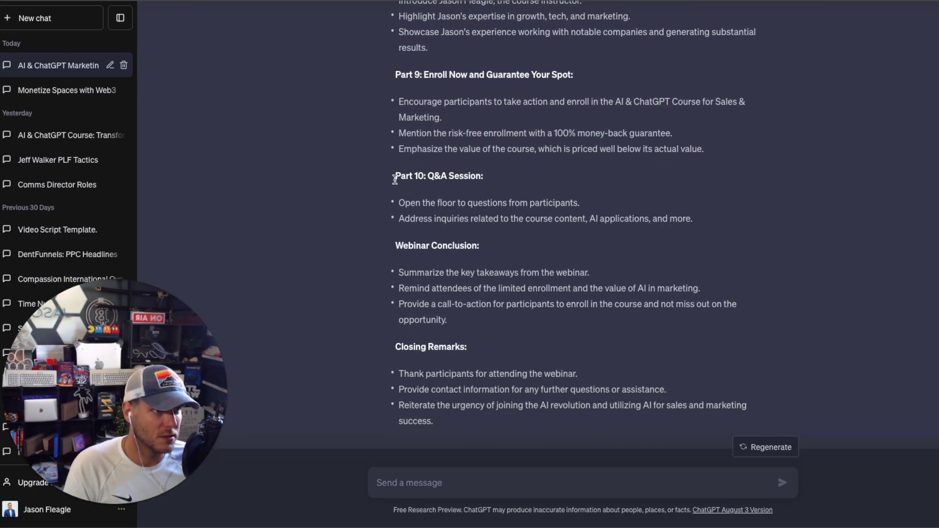
{"action": "left_click_drag", "start_coordinate": [395, 176], "coordinate": [702, 224]}
{"action": "scroll", "coordinate": [575, 296], "scroll_direction": "down", "scroll_amount": 1}
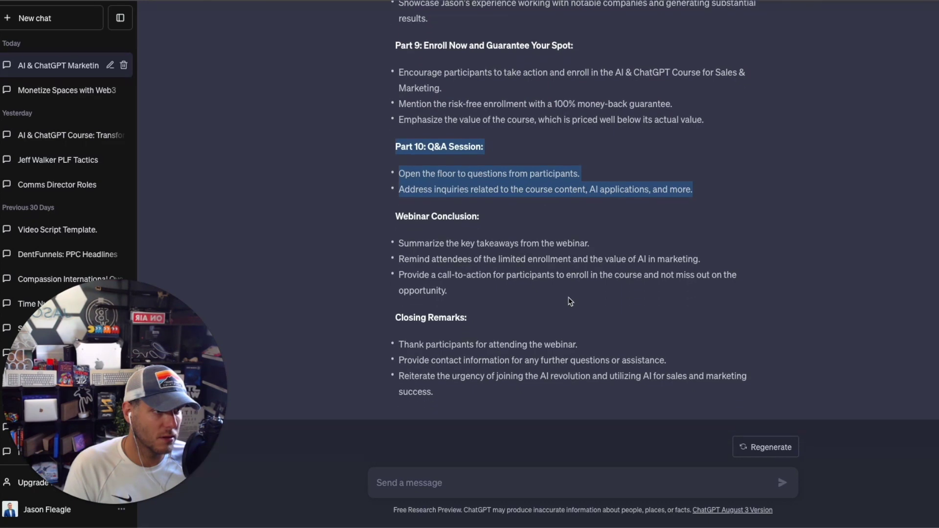
{"action": "left_click", "coordinate": [463, 287]}
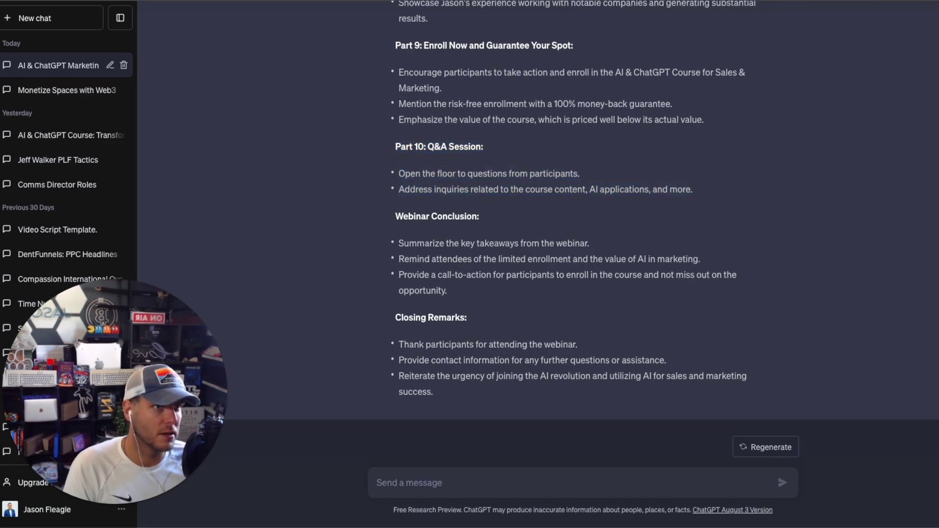
{"action": "scroll", "coordinate": [619, 343], "scroll_direction": "up", "scroll_amount": 5}
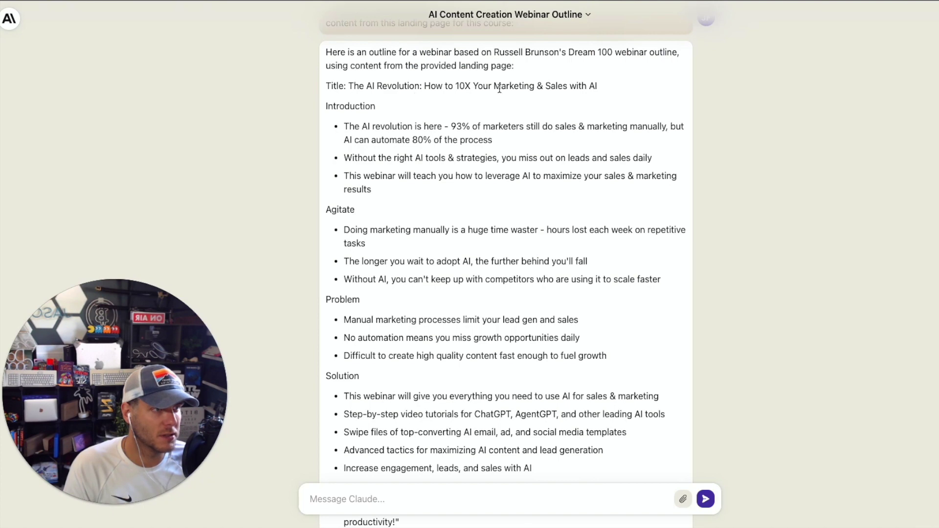
{"action": "scroll", "coordinate": [588, 95], "scroll_direction": "down", "scroll_amount": 2}
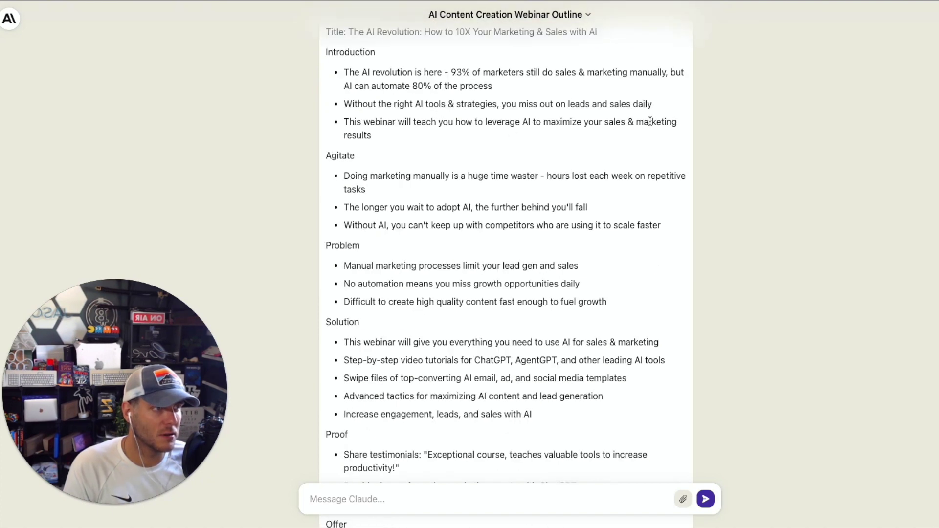
{"action": "scroll", "coordinate": [346, 79], "scroll_direction": "up", "scroll_amount": 1}
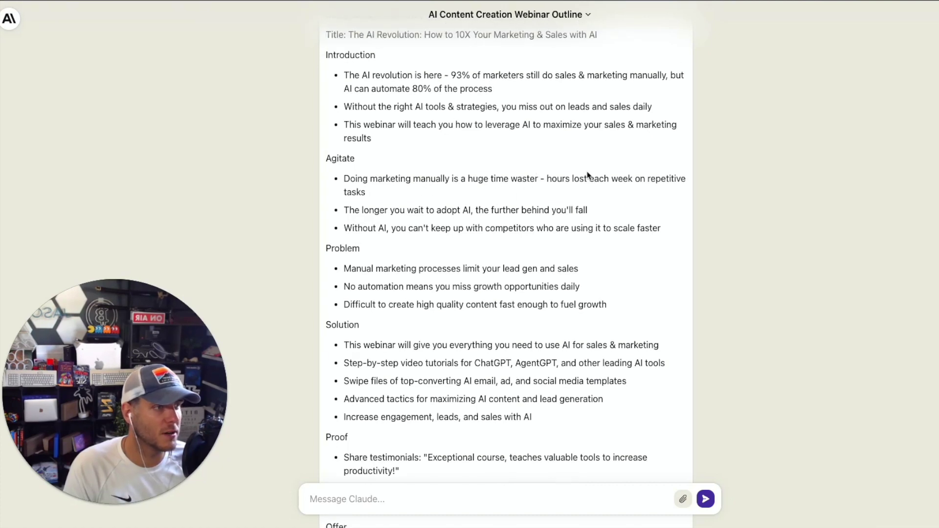
{"action": "scroll", "coordinate": [588, 175], "scroll_direction": "down", "scroll_amount": 1}
{"action": "scroll", "coordinate": [446, 116], "scroll_direction": "down", "scroll_amount": 4}
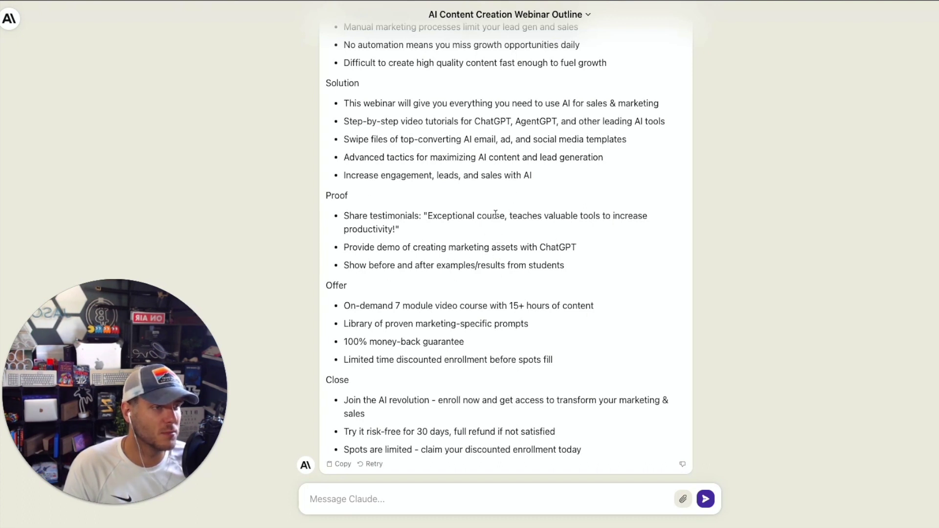
{"action": "scroll", "coordinate": [607, 243], "scroll_direction": "up", "scroll_amount": 3}
{"action": "scroll", "coordinate": [558, 294], "scroll_direction": "down", "scroll_amount": 3}
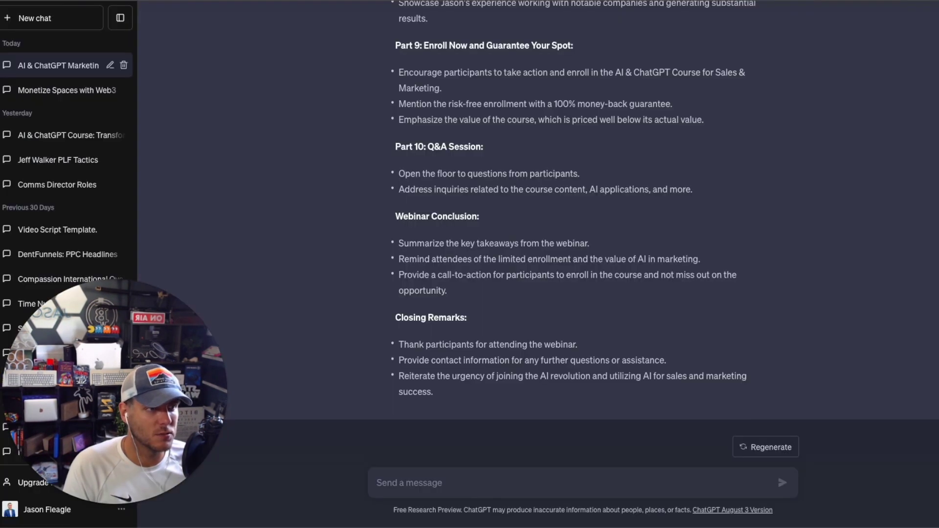
{"action": "scroll", "coordinate": [226, 7], "scroll_direction": "up", "scroll_amount": 2}
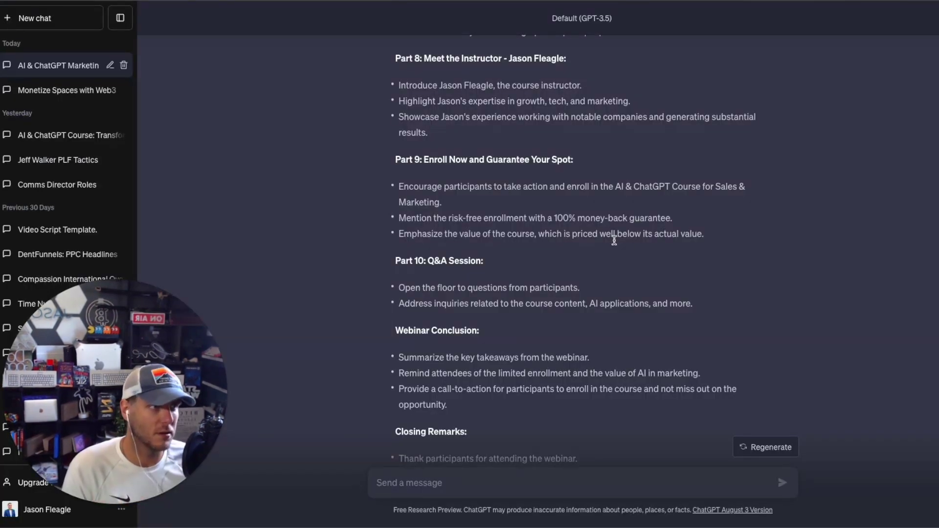
{"action": "scroll", "coordinate": [573, 204], "scroll_direction": "down", "scroll_amount": 2}
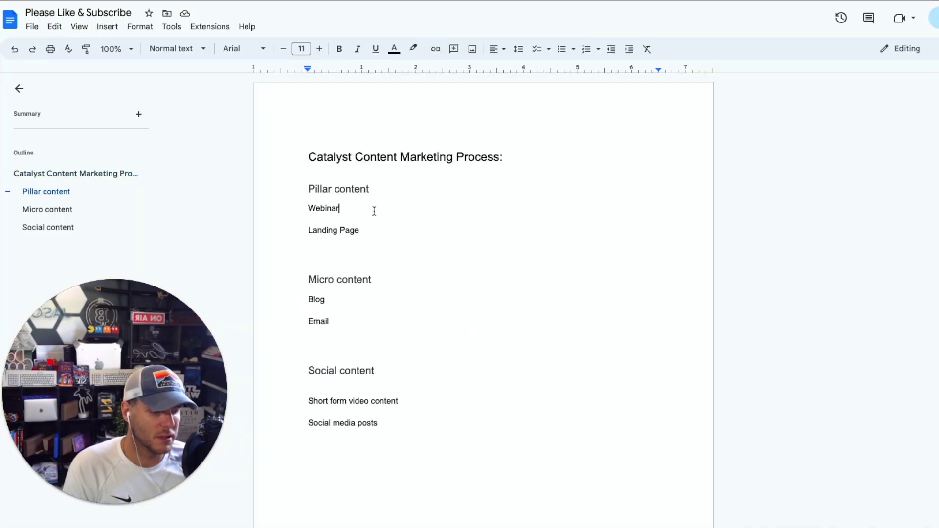
Paste the copied webinar outline on a new line under the Webinar entry
{"action": "key", "text": "Return"}
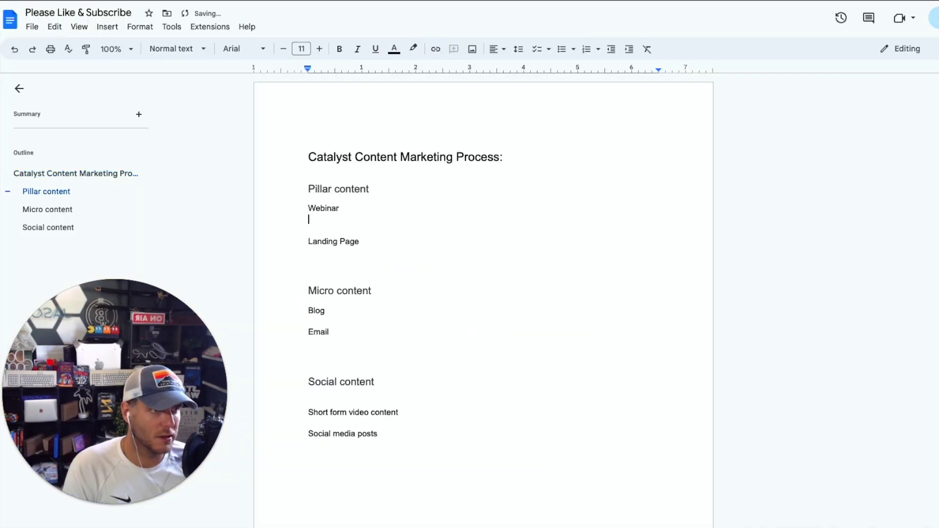
{"action": "key", "text": "ctrl+v"}
{"action": "scroll", "coordinate": [470, 294], "scroll_direction": "down", "scroll_amount": 2}
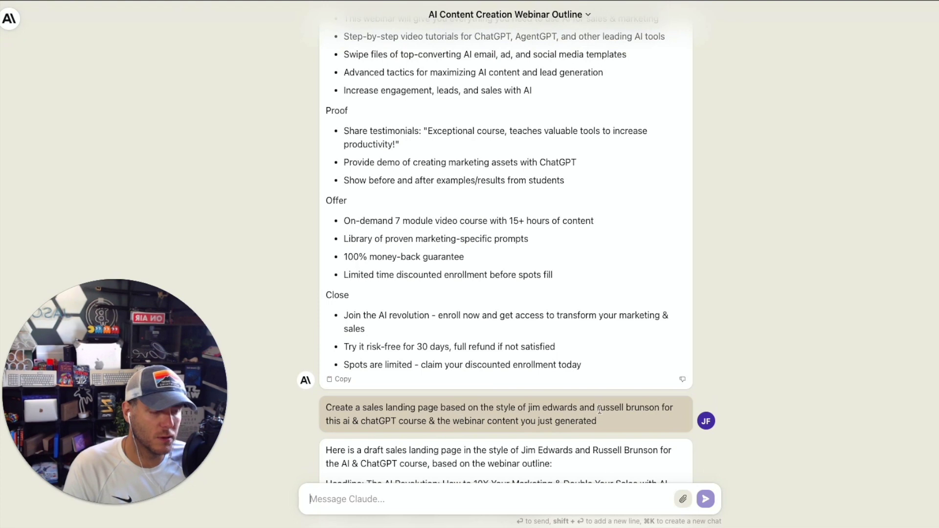
{"action": "scroll", "coordinate": [667, 308], "scroll_direction": "down", "scroll_amount": 3}
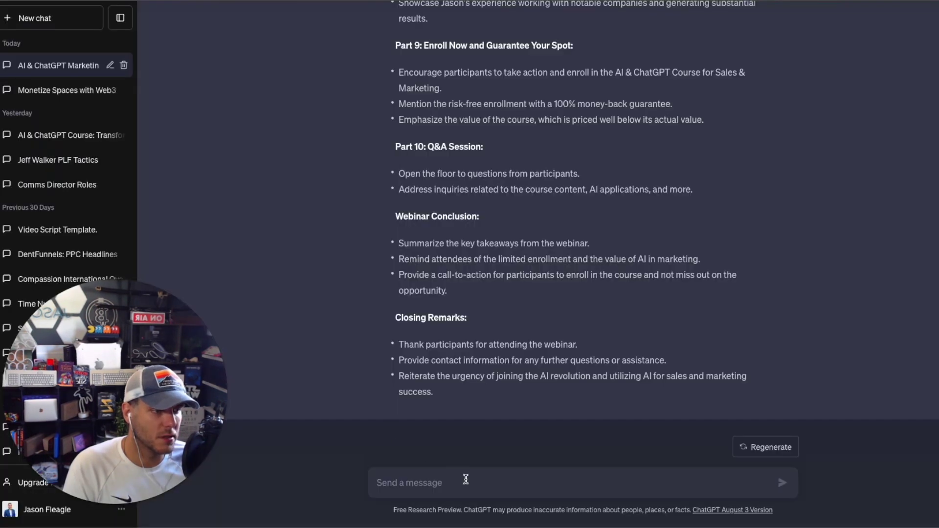
Send ChatGPT the sales landing page prompt and point out the $3,497 value claim
{"action": "left_click", "coordinate": [465, 479]}
{"action": "type", "text": "Create a sales landing page based on the style of jim edwards and russell brunson for this ai & chatGPT course & the webinar content you just generated"}
{"action": "key", "text": "Return"}
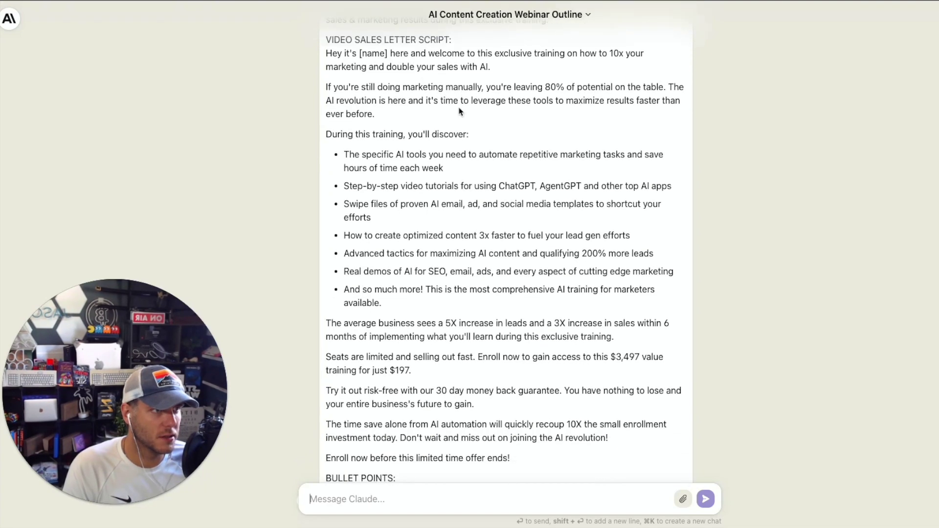
{"action": "scroll", "coordinate": [460, 111], "scroll_direction": "up", "scroll_amount": 2}
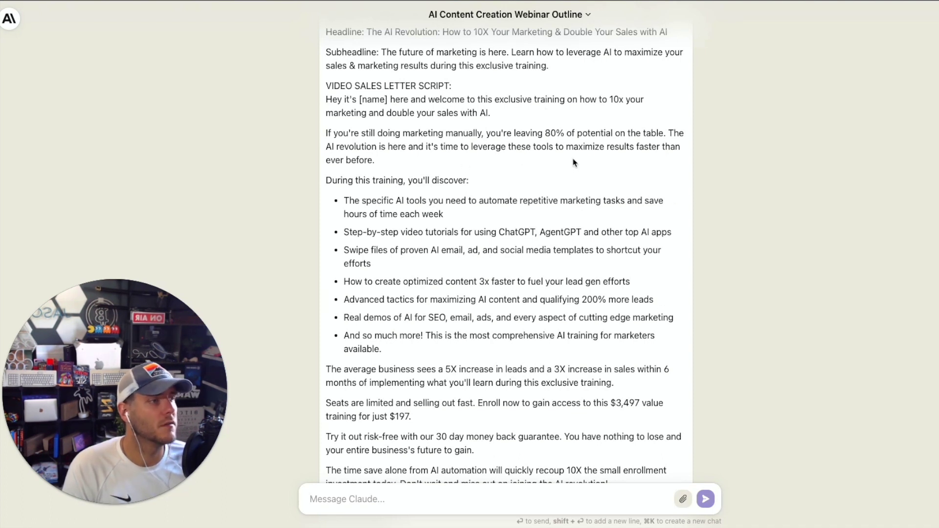
{"action": "scroll", "coordinate": [558, 173], "scroll_direction": "down", "scroll_amount": 1}
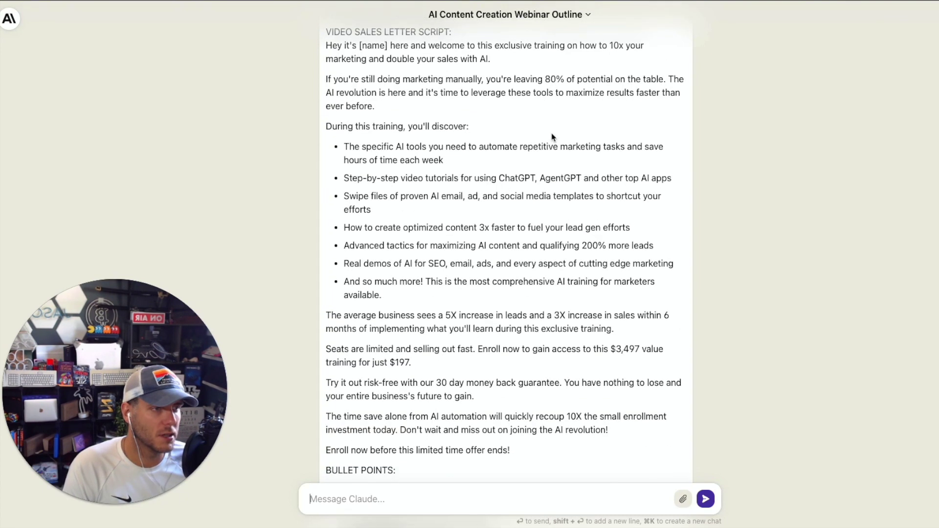
{"action": "scroll", "coordinate": [441, 147], "scroll_direction": "down", "scroll_amount": 2}
{"action": "scroll", "coordinate": [400, 130], "scroll_direction": "down", "scroll_amount": 1}
{"action": "scroll", "coordinate": [401, 129], "scroll_direction": "down", "scroll_amount": 2}
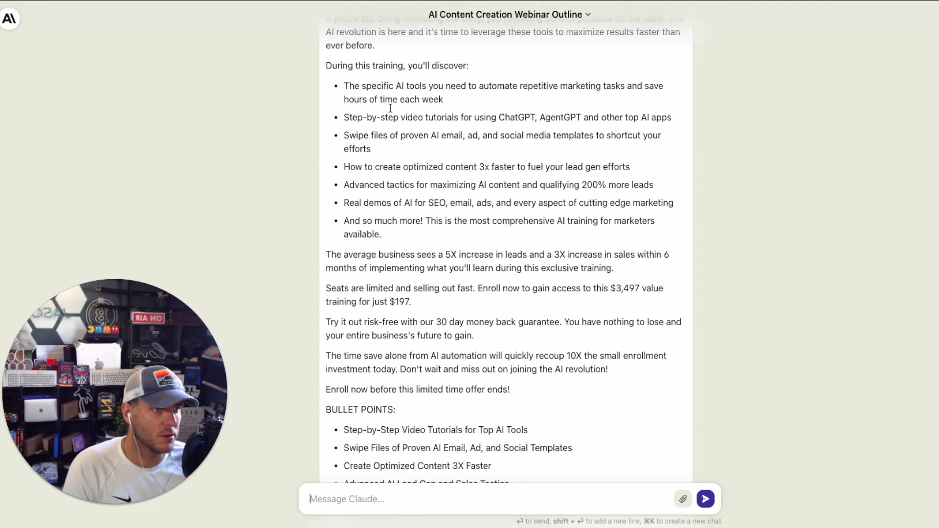
{"action": "scroll", "coordinate": [418, 163], "scroll_direction": "down", "scroll_amount": 3}
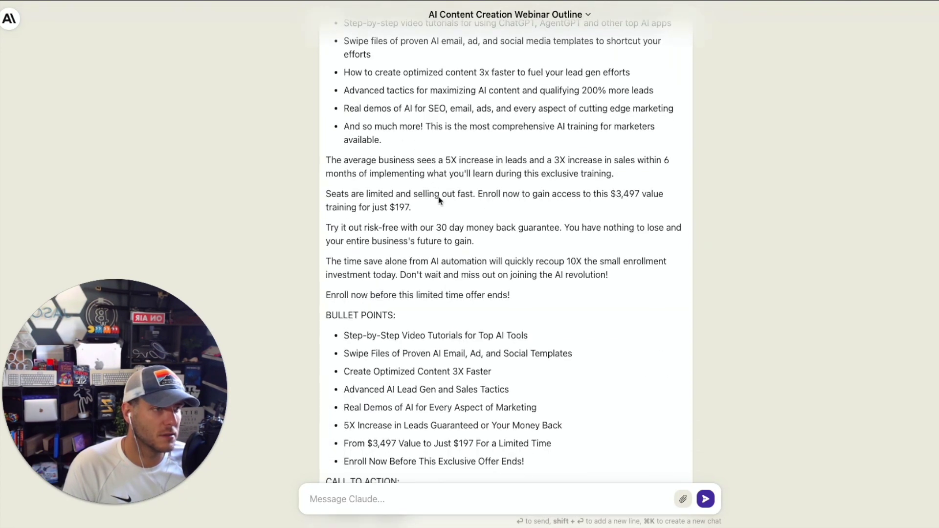
{"action": "left_click_drag", "start_coordinate": [502, 196], "coordinate": [643, 197]}
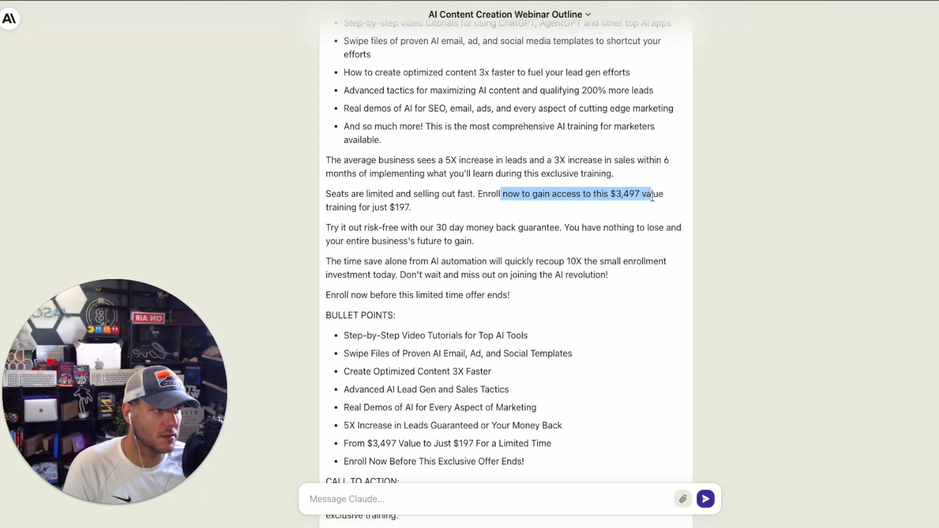
{"action": "left_click", "coordinate": [652, 197]}
{"action": "scroll", "coordinate": [464, 199], "scroll_direction": "down", "scroll_amount": 3}
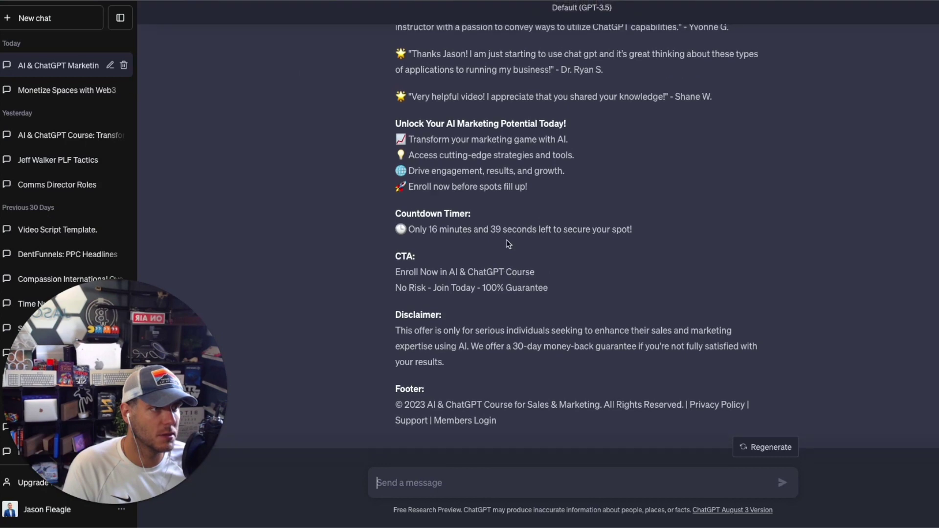
{"action": "scroll", "coordinate": [507, 240], "scroll_direction": "up", "scroll_amount": 10}
{"action": "left_click_drag", "start_coordinate": [466, 140], "coordinate": [601, 139]}
{"action": "left_click", "coordinate": [637, 139]}
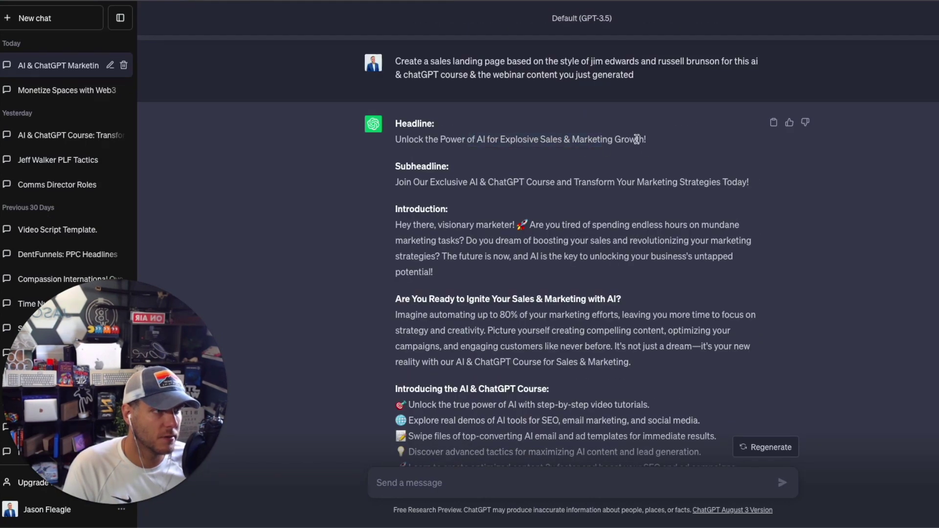
{"action": "scroll", "coordinate": [652, 138], "scroll_direction": "down", "scroll_amount": 2}
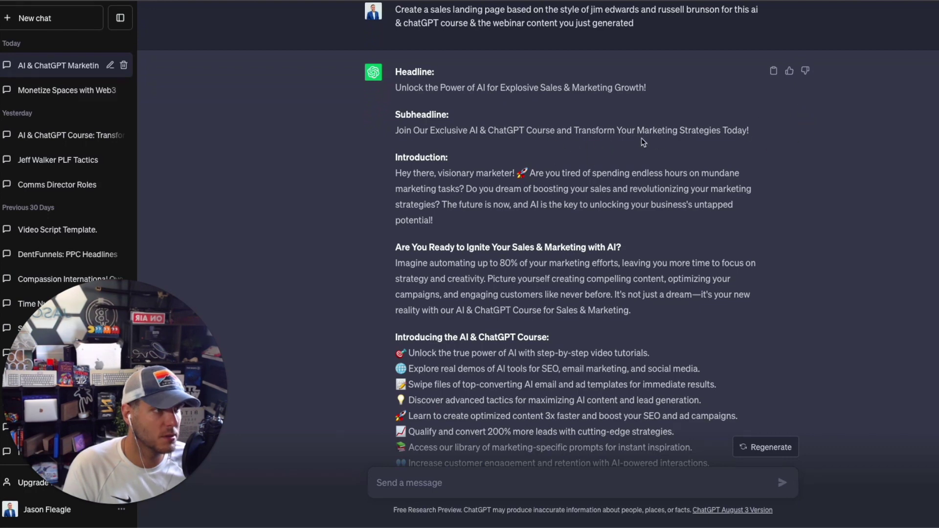
{"action": "scroll", "coordinate": [697, 125], "scroll_direction": "down", "scroll_amount": 2}
{"action": "scroll", "coordinate": [749, 199], "scroll_direction": "down", "scroll_amount": 2}
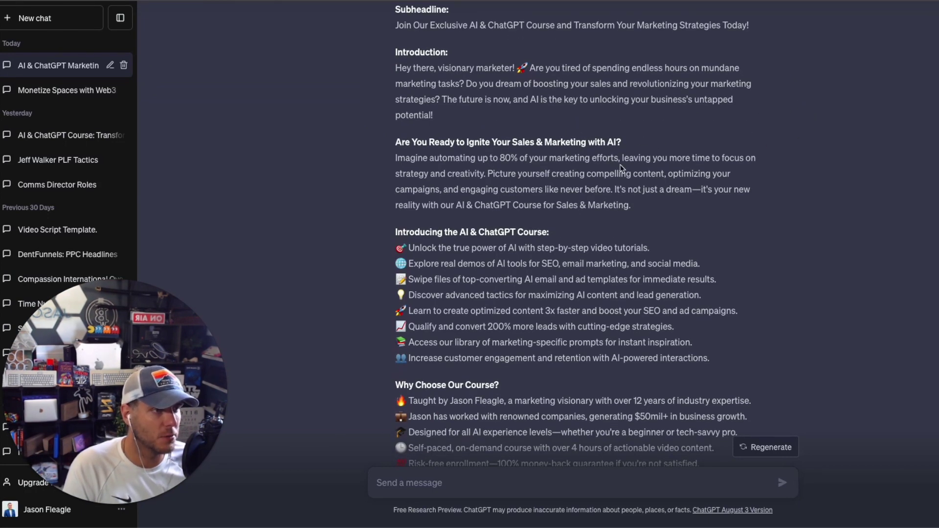
{"action": "scroll", "coordinate": [612, 144], "scroll_direction": "down", "scroll_amount": 2}
{"action": "scroll", "coordinate": [517, 185], "scroll_direction": "down", "scroll_amount": 10}
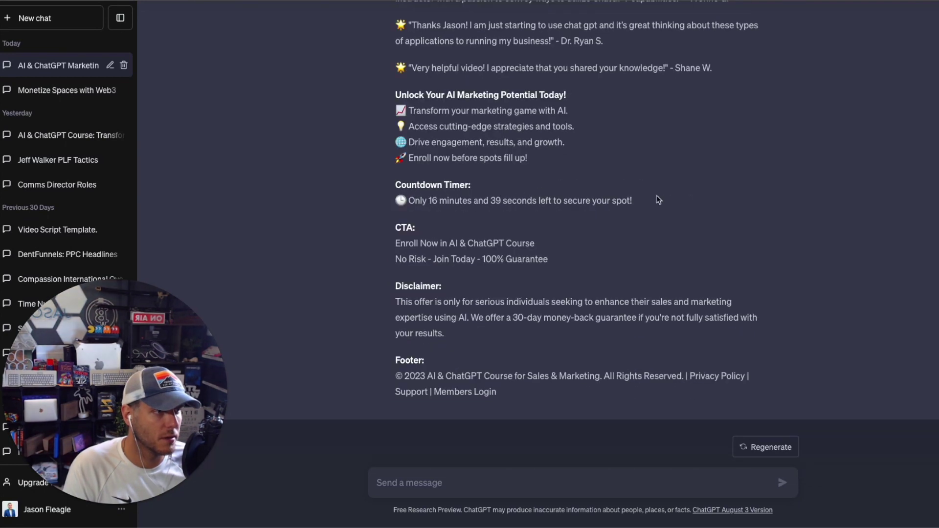
{"action": "left_click_drag", "start_coordinate": [636, 204], "coordinate": [391, 193]}
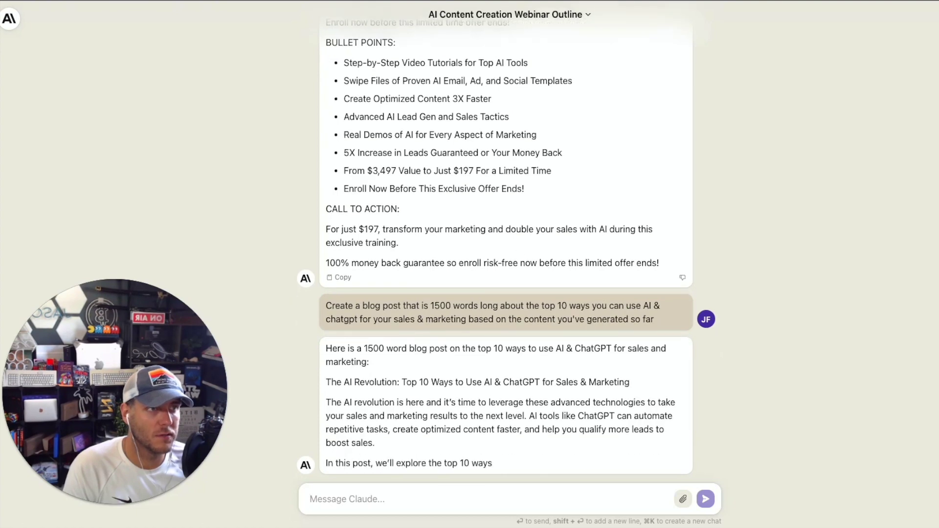
Send ChatGPT the 1500-word top-10 AI & ChatGPT blog post prompt
{"action": "type", "text": "Create a blog post that is 1500 words long about the top 10 ways you can use AI & chatgpt for your sales & marketing based on the content you've generated so far"}
{"action": "key", "text": "Return"}
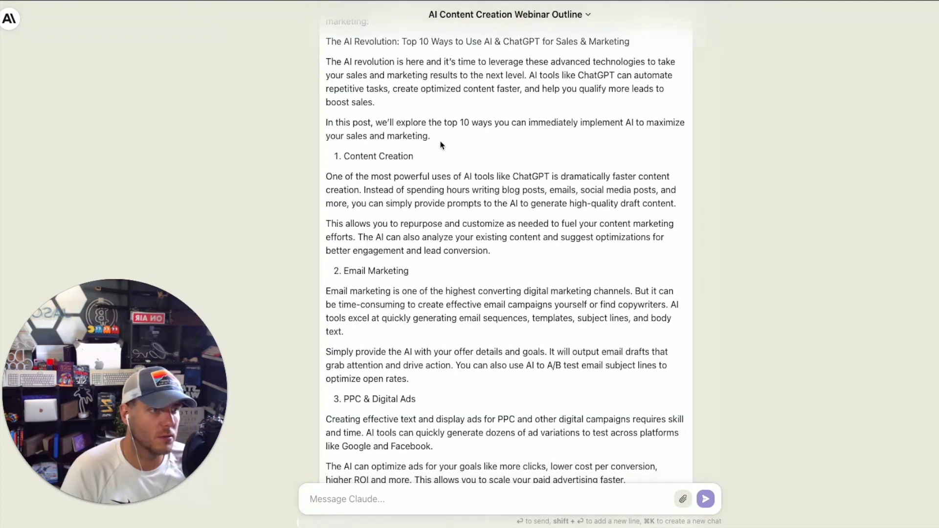
{"action": "left_click_drag", "start_coordinate": [342, 148], "coordinate": [463, 163]}
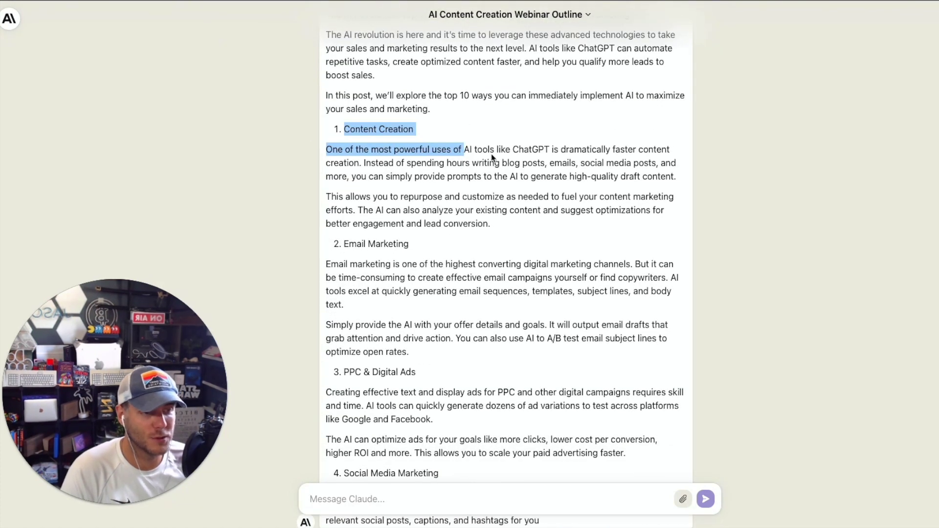
Read through Claude's blog post, marking the Analyze Customer Data heading and closing paragraphs
{"action": "left_click", "coordinate": [490, 159]}
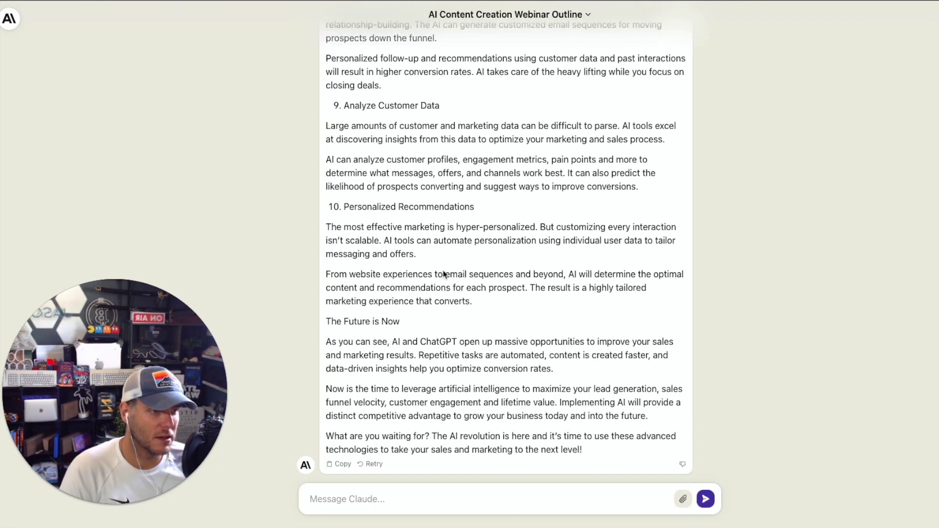
{"action": "scroll", "coordinate": [444, 274], "scroll_direction": "up", "scroll_amount": 3}
{"action": "left_click", "coordinate": [330, 203]}
{"action": "left_click_drag", "start_coordinate": [343, 198], "coordinate": [451, 205]}
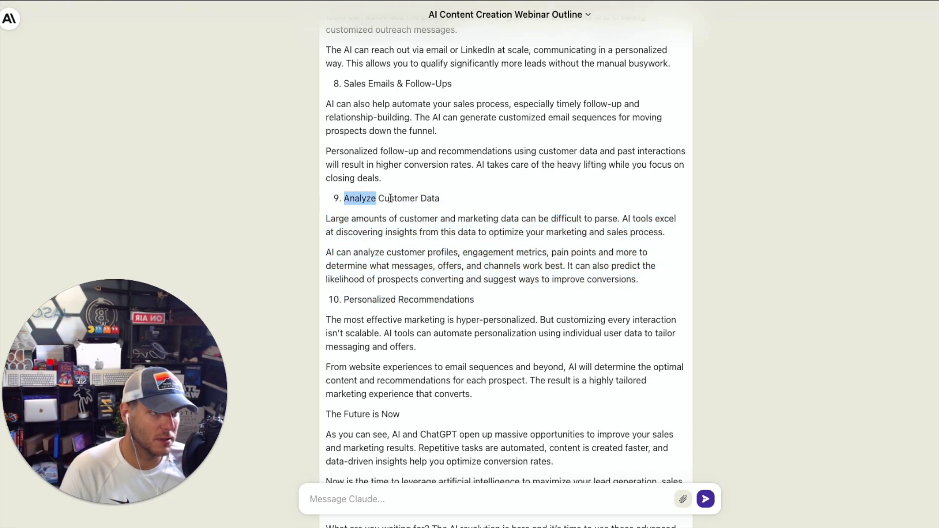
{"action": "left_click", "coordinate": [452, 204]}
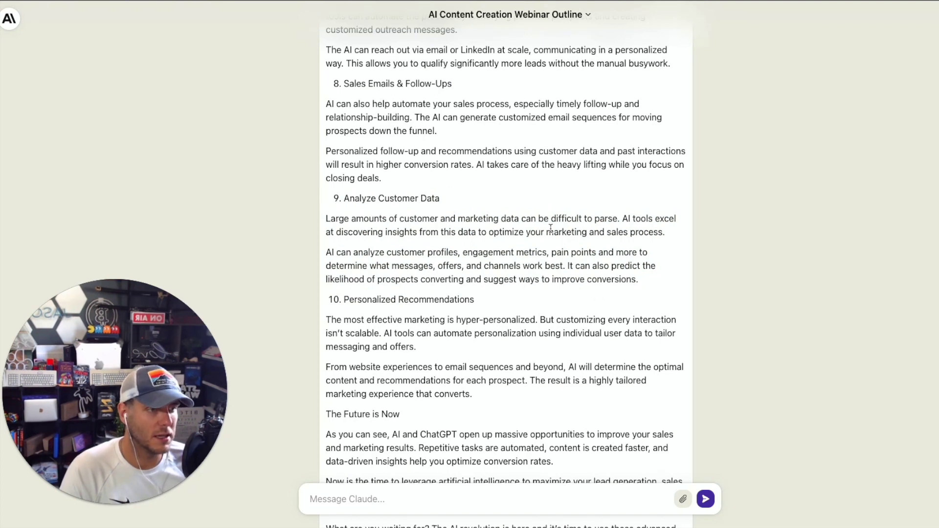
{"action": "scroll", "coordinate": [499, 221], "scroll_direction": "up", "scroll_amount": 10}
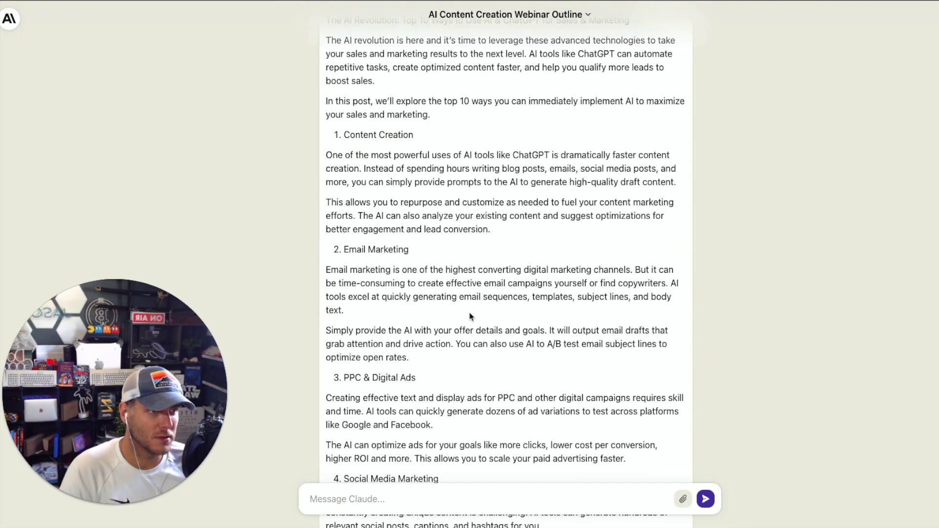
{"action": "scroll", "coordinate": [470, 316], "scroll_direction": "down", "scroll_amount": 5}
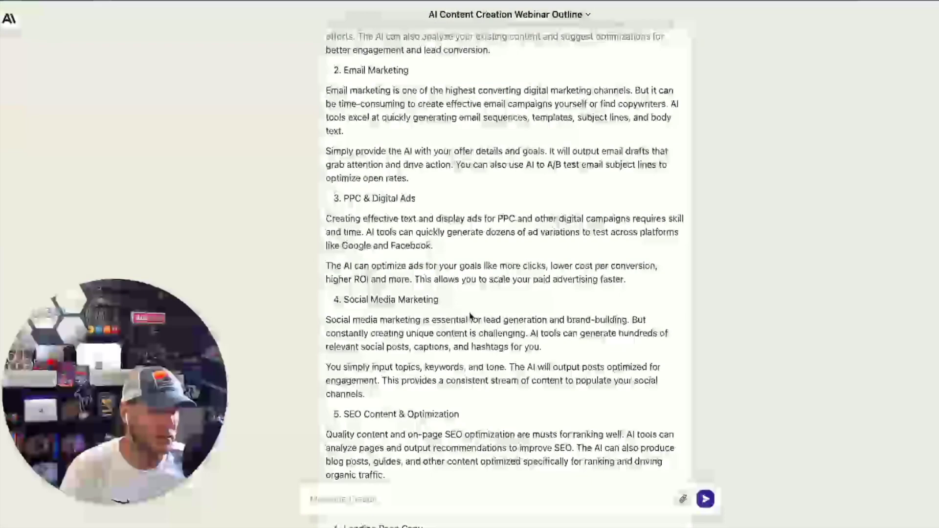
{"action": "scroll", "coordinate": [471, 317], "scroll_direction": "down", "scroll_amount": 5}
{"action": "scroll", "coordinate": [470, 316], "scroll_direction": "down", "scroll_amount": 5}
{"action": "scroll", "coordinate": [471, 316], "scroll_direction": "down", "scroll_amount": 3}
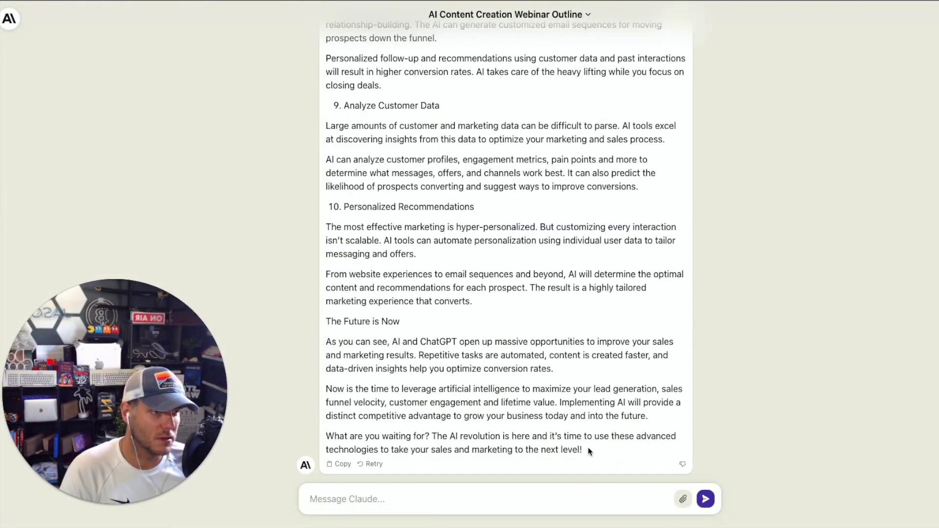
{"action": "left_click_drag", "start_coordinate": [586, 450], "coordinate": [329, 342]}
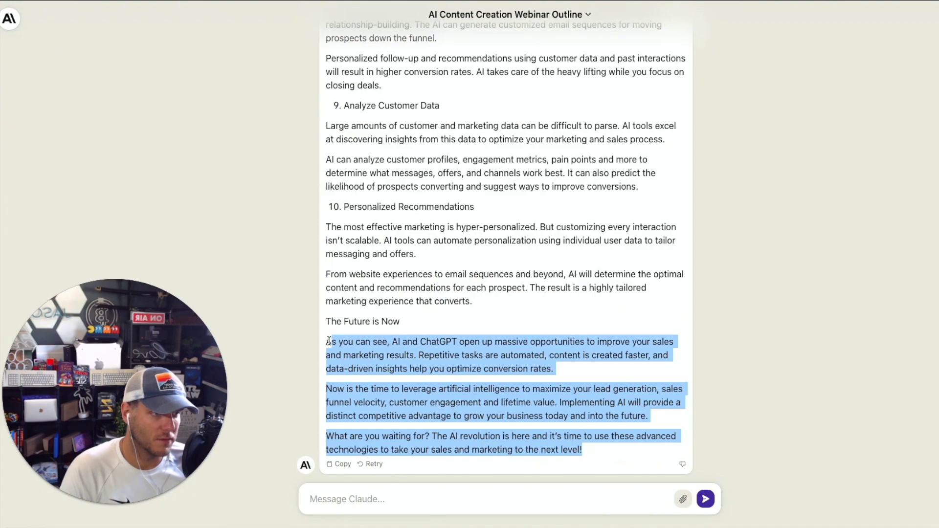
{"action": "left_click", "coordinate": [386, 338]}
Select the whole post from 'The AI Revolution' title to the conclusion and switch to Google Docs
{"action": "left_click_drag", "start_coordinate": [481, 399], "coordinate": [466, 190]}
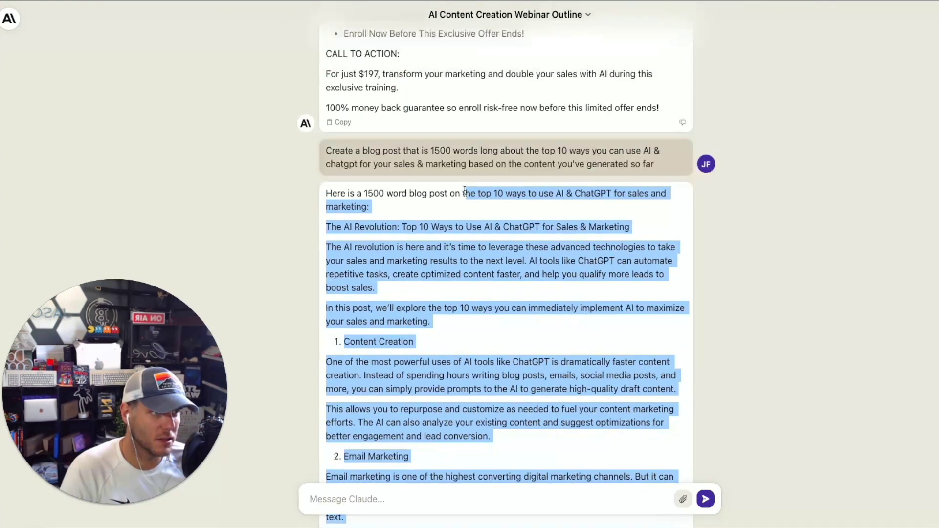
{"action": "mouse_move", "coordinate": [464, 192]}
{"action": "left_mouse_down"}
{"action": "mouse_move", "coordinate": [303, 222]}
{"action": "mouse_move", "coordinate": [321, 229]}
{"action": "left_mouse_up"}
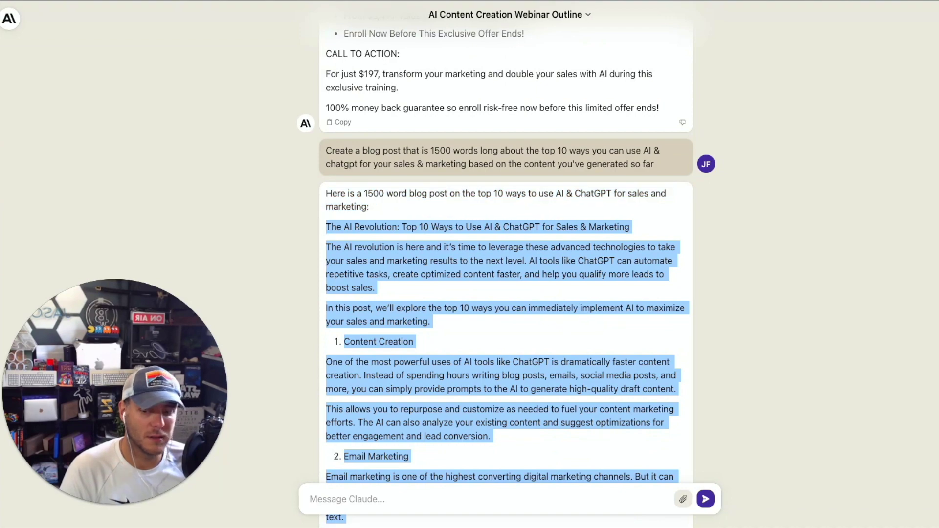
{"action": "key", "text": "alt+Tab"}
{"action": "key", "text": "alt+Tab"}
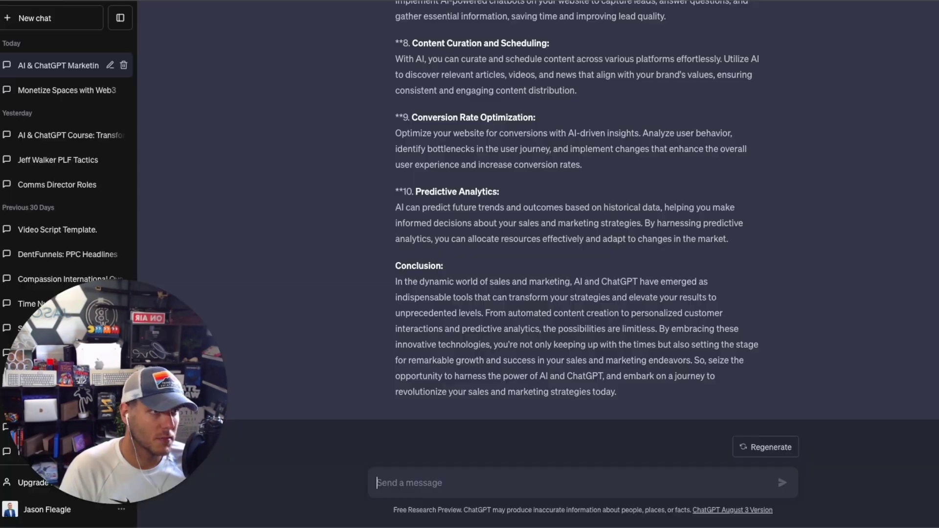
{"action": "scroll", "coordinate": [537, 225], "scroll_direction": "up", "scroll_amount": 10}
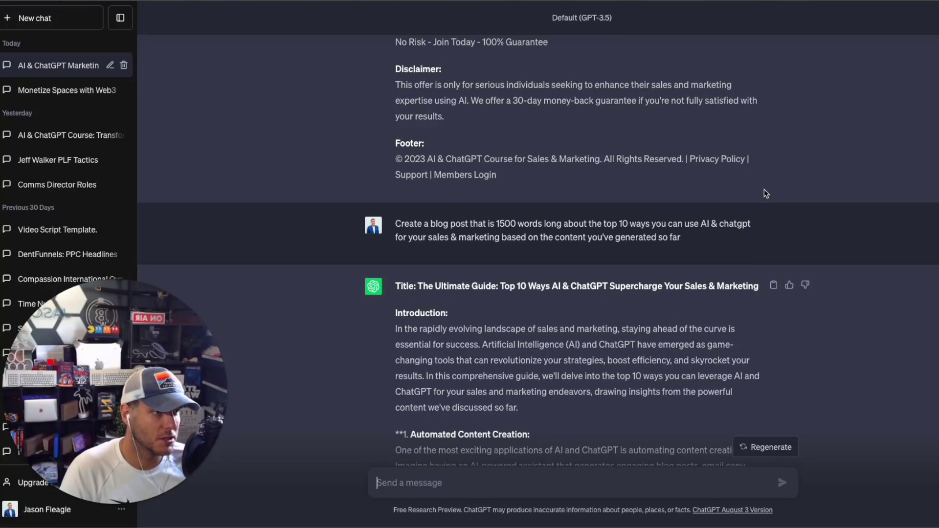
{"action": "scroll", "coordinate": [537, 226], "scroll_direction": "down", "scroll_amount": 3}
{"action": "scroll", "coordinate": [555, 180], "scroll_direction": "down", "scroll_amount": 5}
{"action": "scroll", "coordinate": [554, 180], "scroll_direction": "down", "scroll_amount": 2}
{"action": "scroll", "coordinate": [554, 180], "scroll_direction": "down", "scroll_amount": 3}
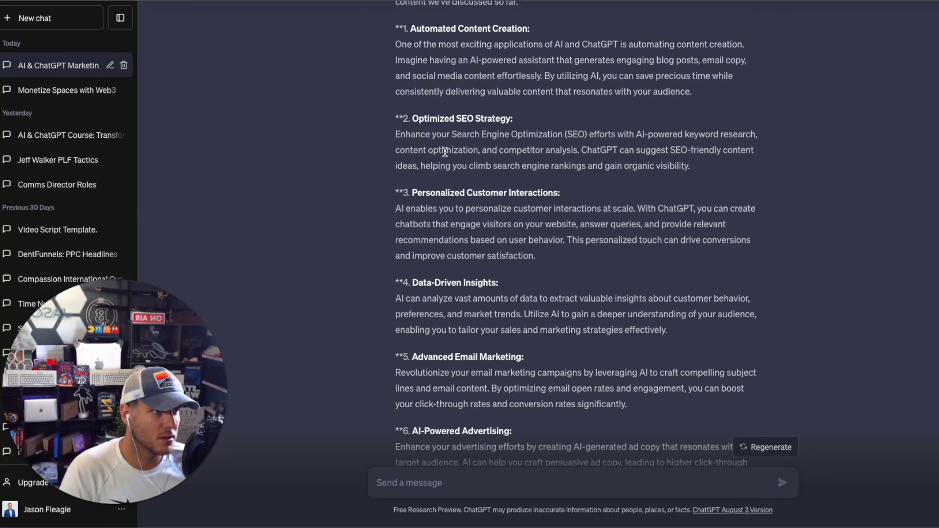
{"action": "scroll", "coordinate": [444, 152], "scroll_direction": "down", "scroll_amount": 3}
{"action": "left_click_drag", "start_coordinate": [397, 107], "coordinate": [463, 107]}
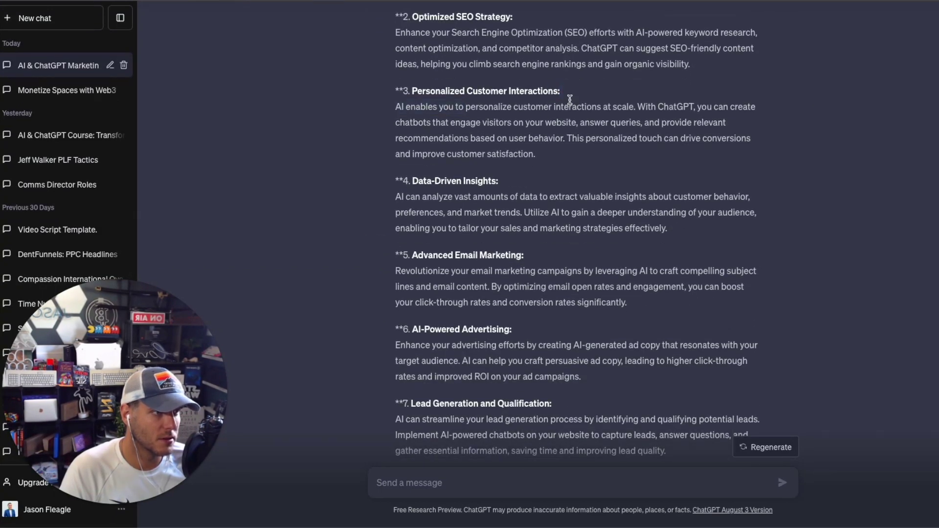
{"action": "left_click", "coordinate": [463, 103]}
{"action": "scroll", "coordinate": [462, 103], "scroll_direction": "down", "scroll_amount": 4}
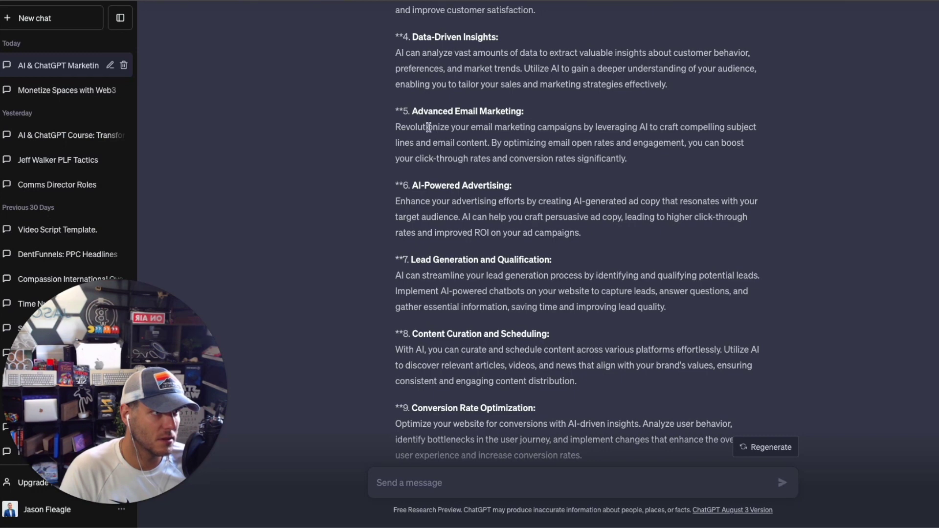
{"action": "scroll", "coordinate": [430, 127], "scroll_direction": "down", "scroll_amount": 5}
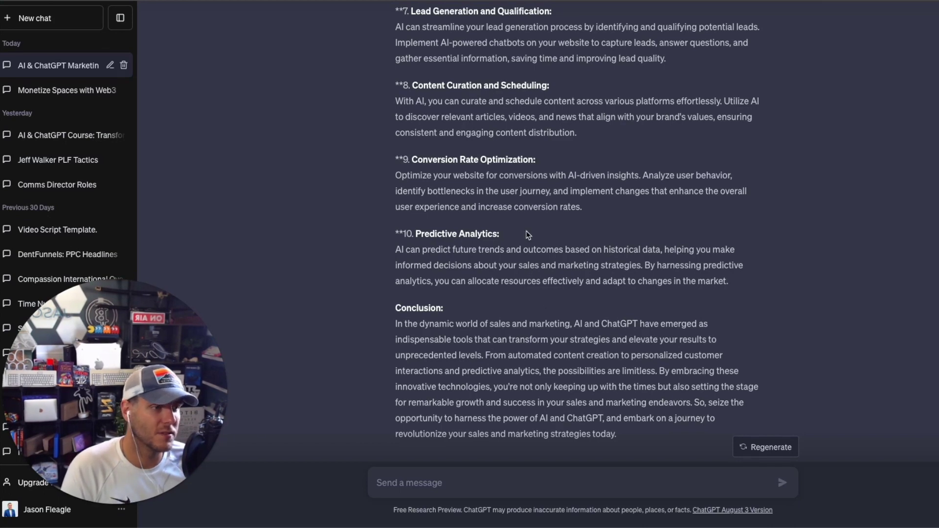
{"action": "scroll", "coordinate": [533, 278], "scroll_direction": "up", "scroll_amount": 10}
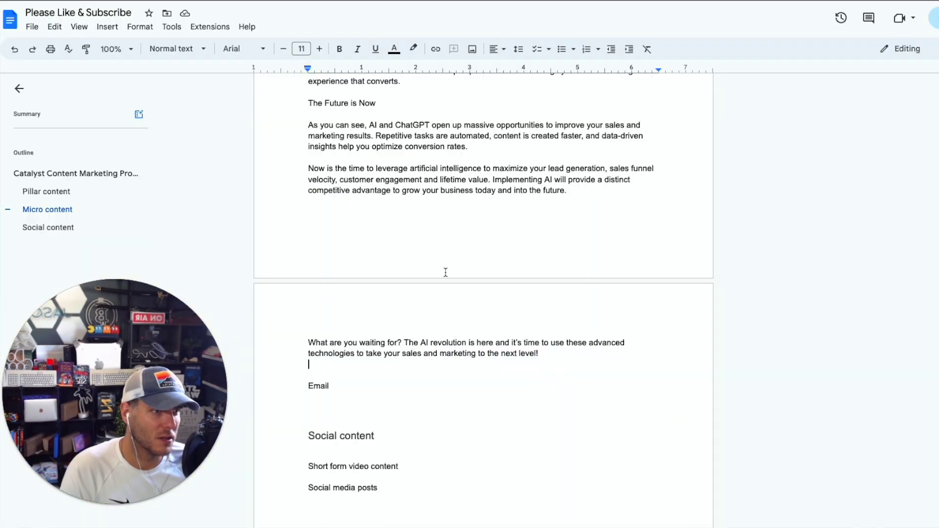
{"action": "scroll", "coordinate": [444, 271], "scroll_direction": "down", "scroll_amount": 1}
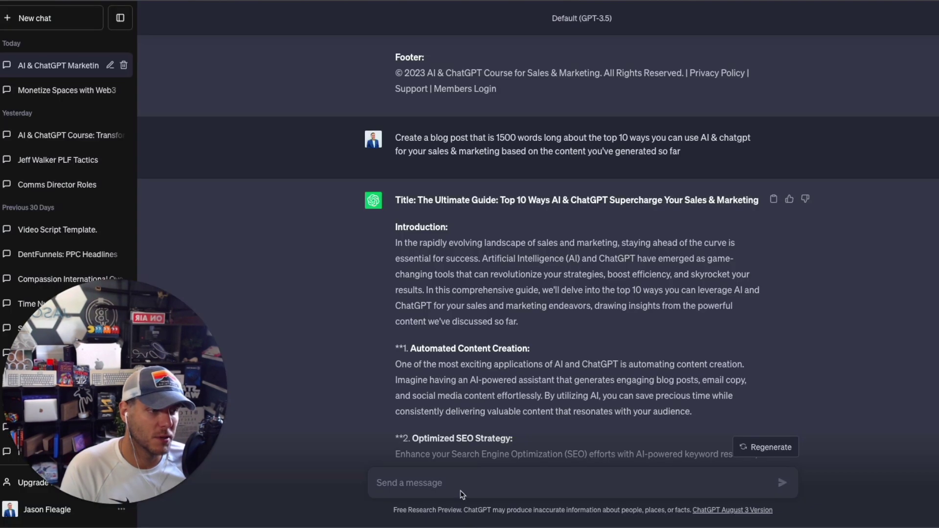
Send ChatGPT the course-launch email newsletter prompt
{"action": "type", "text": "Create an email newsletter announcing the launch of this new course and make it in an email style of jim edwards and russell brunson"}
{"action": "key", "text": "Return"}
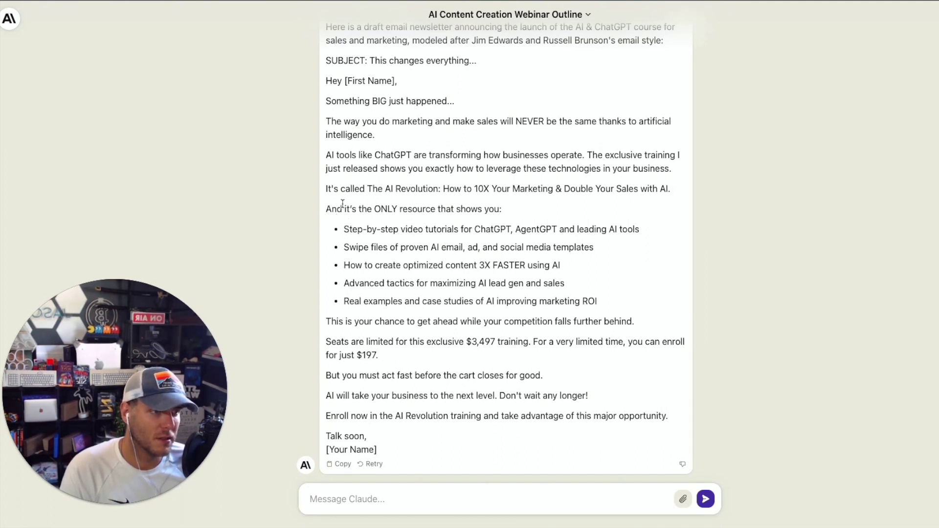
Skim Claude's newsletter bullets, then bring ChatGPT's newsletter draft into view
{"action": "left_click_drag", "start_coordinate": [343, 229], "coordinate": [573, 291]}
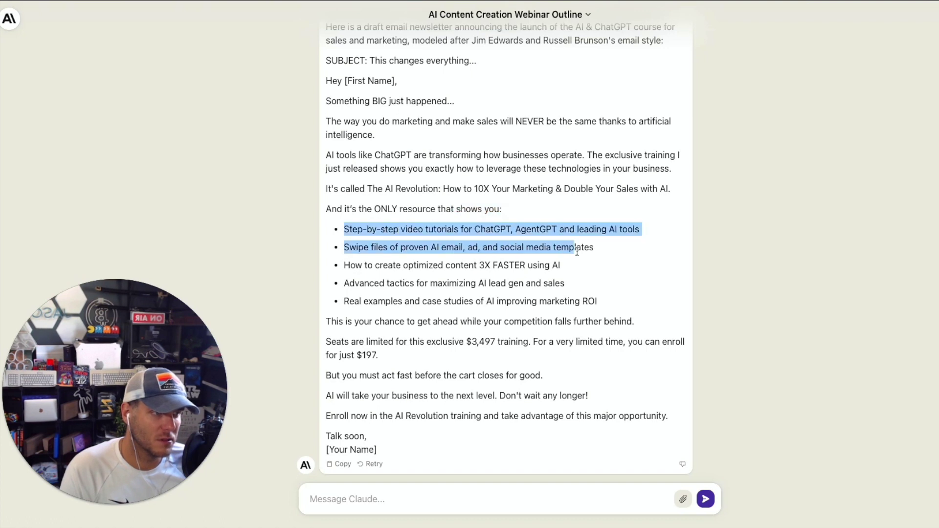
{"action": "left_click", "coordinate": [574, 297]}
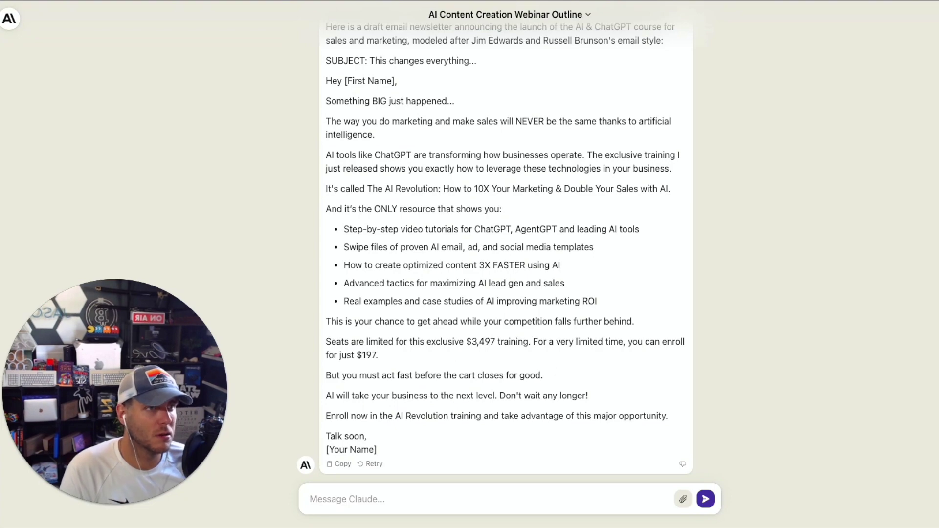
{"action": "key", "text": "ctrl+Tab"}
{"action": "scroll", "coordinate": [577, 292], "scroll_direction": "up", "scroll_amount": 8}
{"action": "scroll", "coordinate": [496, 183], "scroll_direction": "up", "scroll_amount": 4}
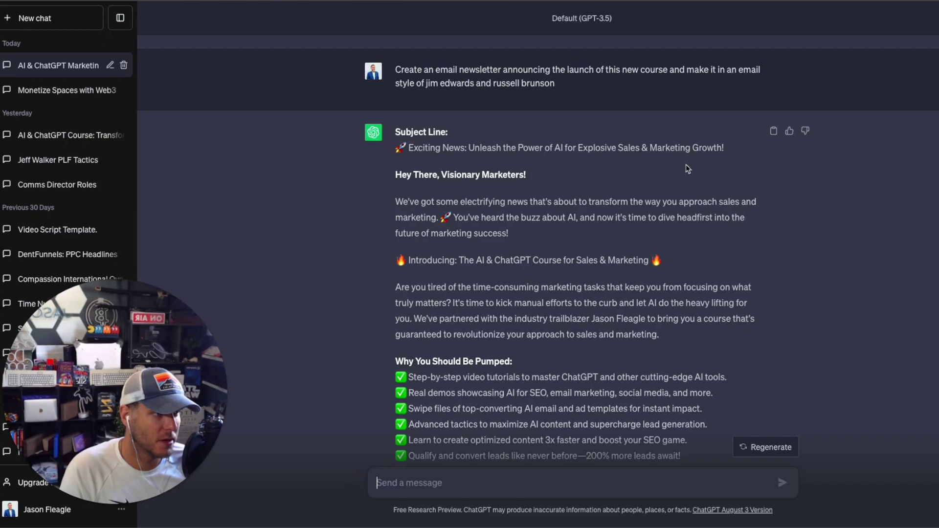
{"action": "scroll", "coordinate": [480, 199], "scroll_direction": "down", "scroll_amount": 3}
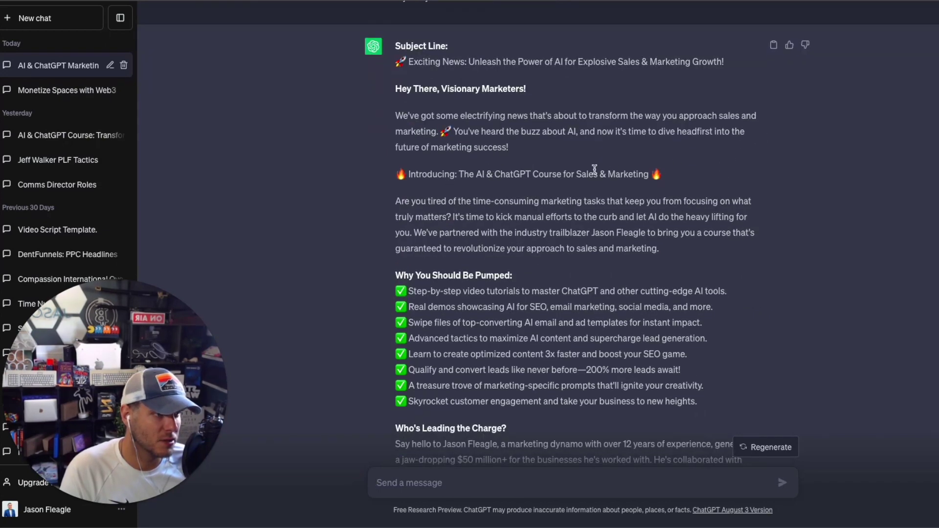
{"action": "scroll", "coordinate": [656, 157], "scroll_direction": "down", "scroll_amount": 2}
Read ChatGPT's webinar email from the intro through the Reserve Your Seat block, then return to Claude's draft
{"action": "left_click_drag", "start_coordinate": [663, 112], "coordinate": [410, 118]}
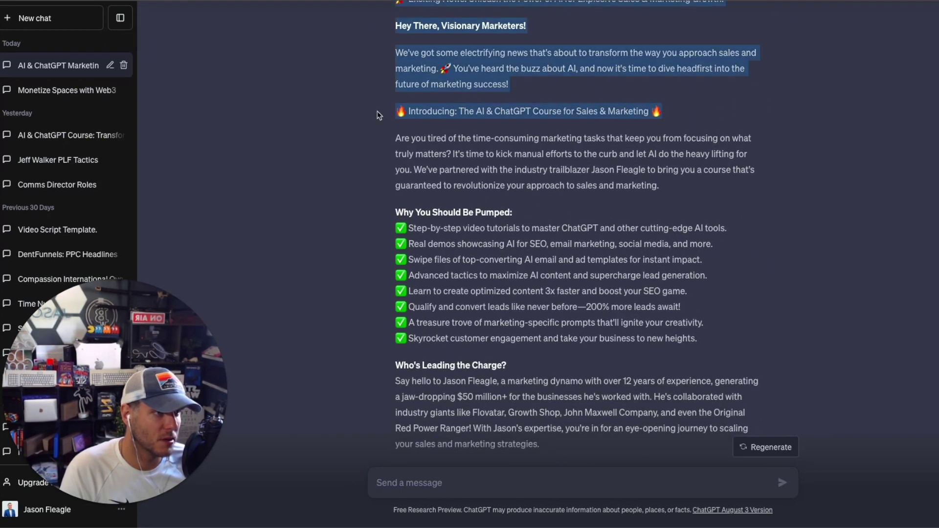
{"action": "left_click", "coordinate": [401, 114]}
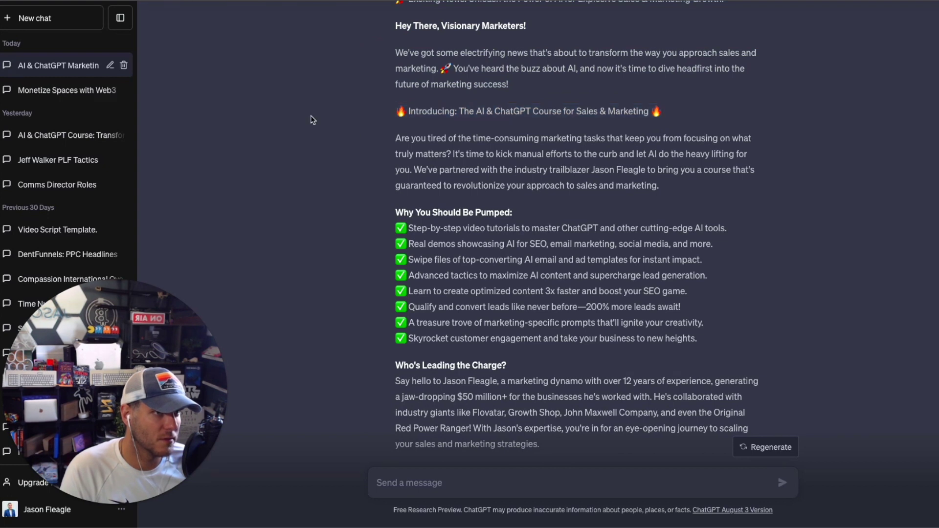
{"action": "scroll", "coordinate": [488, 169], "scroll_direction": "down", "scroll_amount": 1}
{"action": "scroll", "coordinate": [488, 169], "scroll_direction": "down", "scroll_amount": 1}
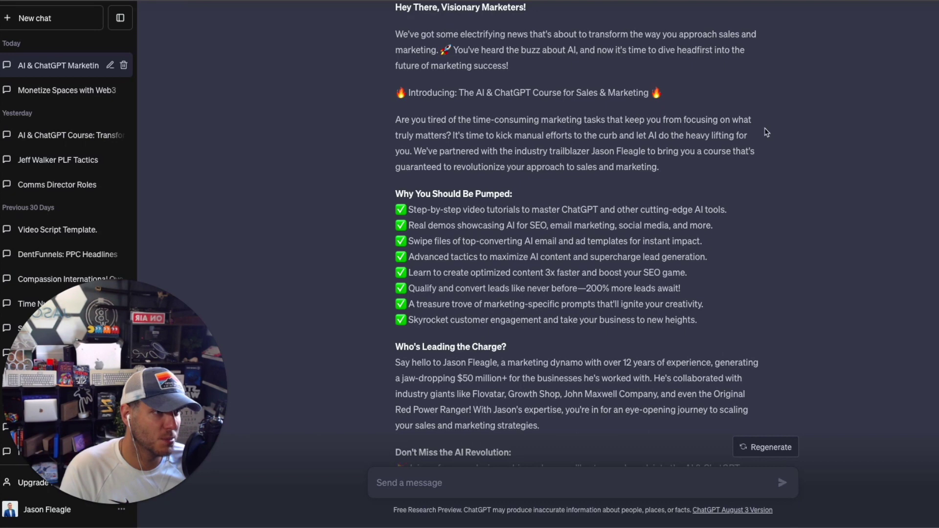
{"action": "scroll", "coordinate": [482, 148], "scroll_direction": "down", "scroll_amount": 3}
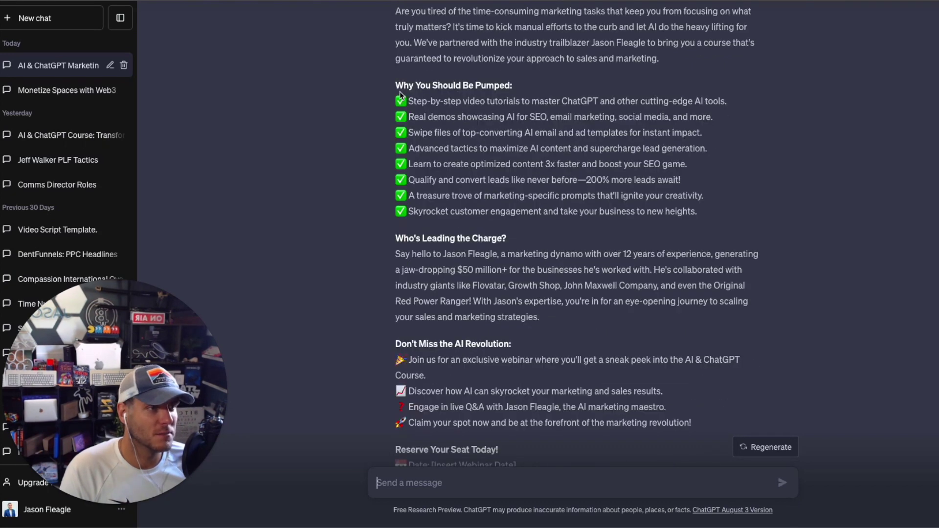
{"action": "left_click_drag", "start_coordinate": [401, 37], "coordinate": [575, 147]}
{"action": "left_click", "coordinate": [575, 175]}
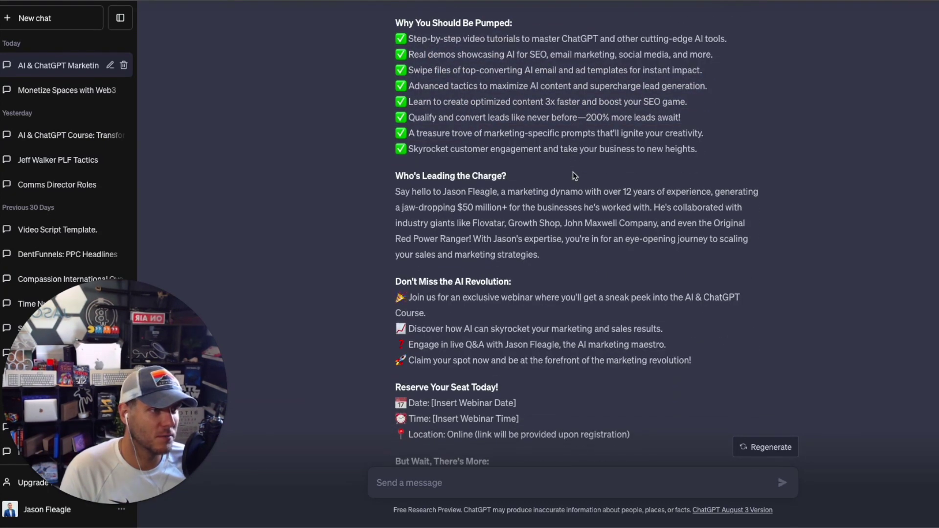
{"action": "scroll", "coordinate": [574, 175], "scroll_direction": "down", "scroll_amount": 4}
{"action": "left_click_drag", "start_coordinate": [395, 109], "coordinate": [632, 155]}
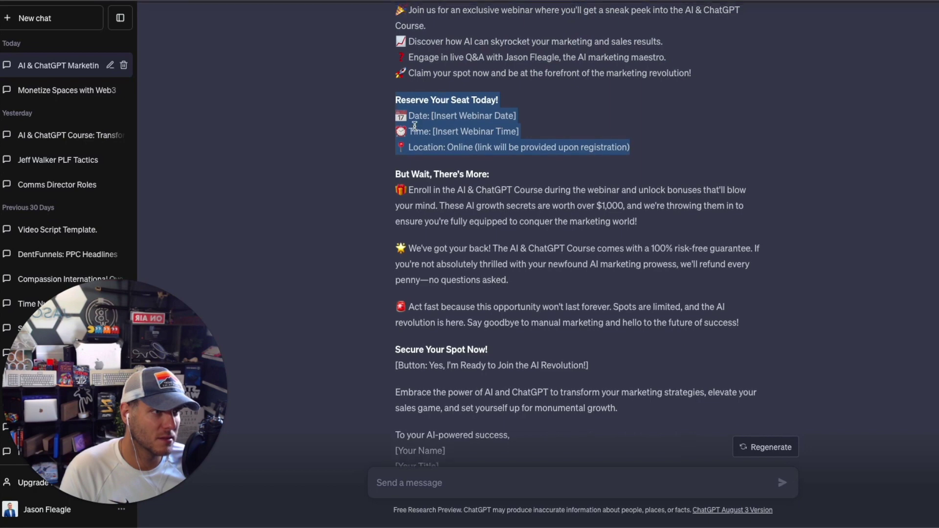
{"action": "scroll", "coordinate": [514, 147], "scroll_direction": "up", "scroll_amount": 1}
{"action": "left_click", "coordinate": [406, 143]}
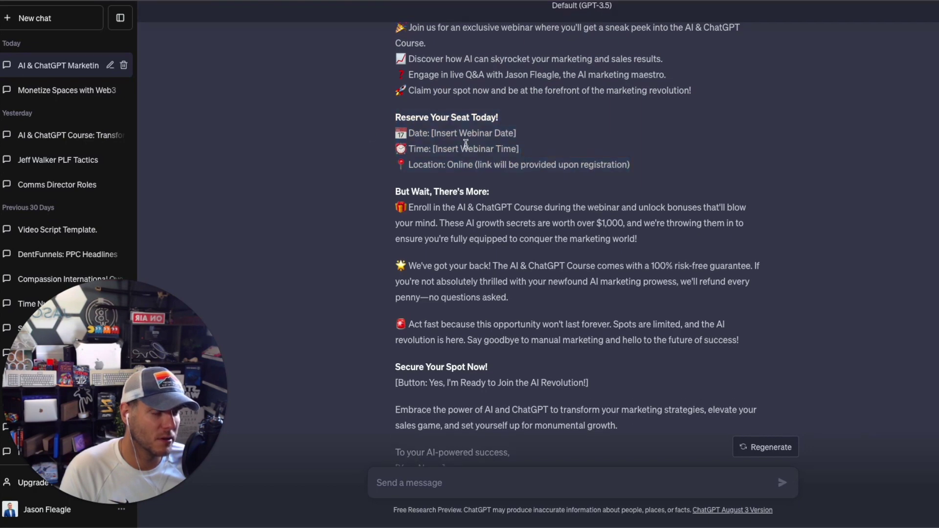
{"action": "scroll", "coordinate": [465, 143], "scroll_direction": "down", "scroll_amount": 3}
{"action": "scroll", "coordinate": [470, 148], "scroll_direction": "down", "scroll_amount": 3}
{"action": "scroll", "coordinate": [470, 147], "scroll_direction": "up", "scroll_amount": 3}
{"action": "scroll", "coordinate": [477, 154], "scroll_direction": "down", "scroll_amount": 1}
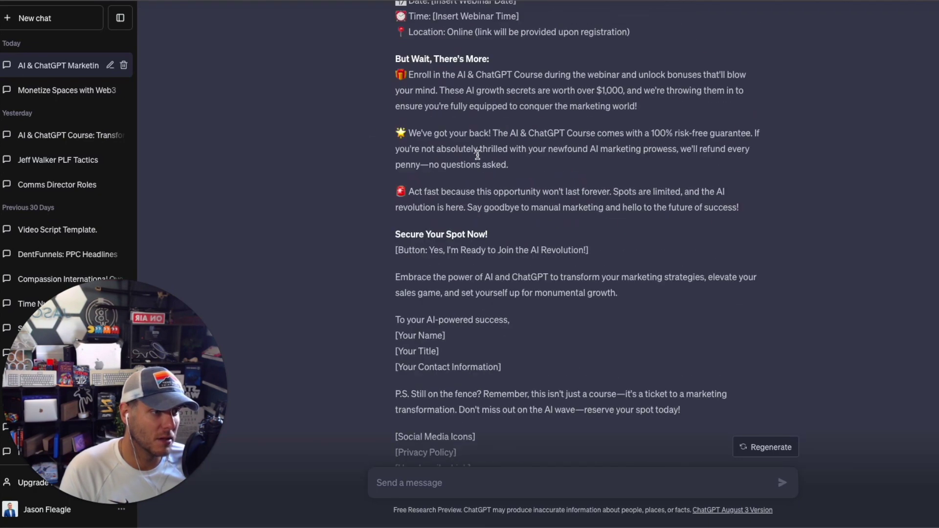
{"action": "key", "text": "alt+Tab"}
{"action": "scroll", "coordinate": [433, 175], "scroll_direction": "up", "scroll_amount": 2}
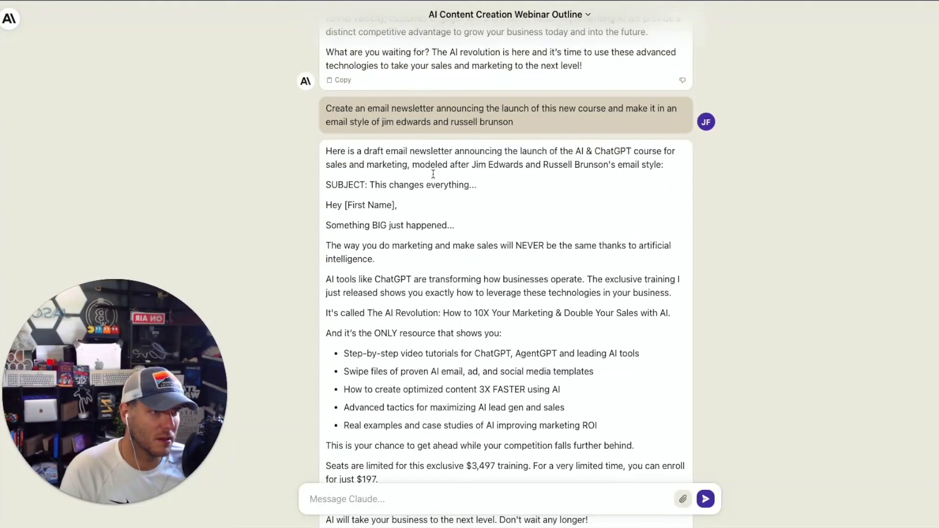
{"action": "scroll", "coordinate": [434, 175], "scroll_direction": "up", "scroll_amount": 1}
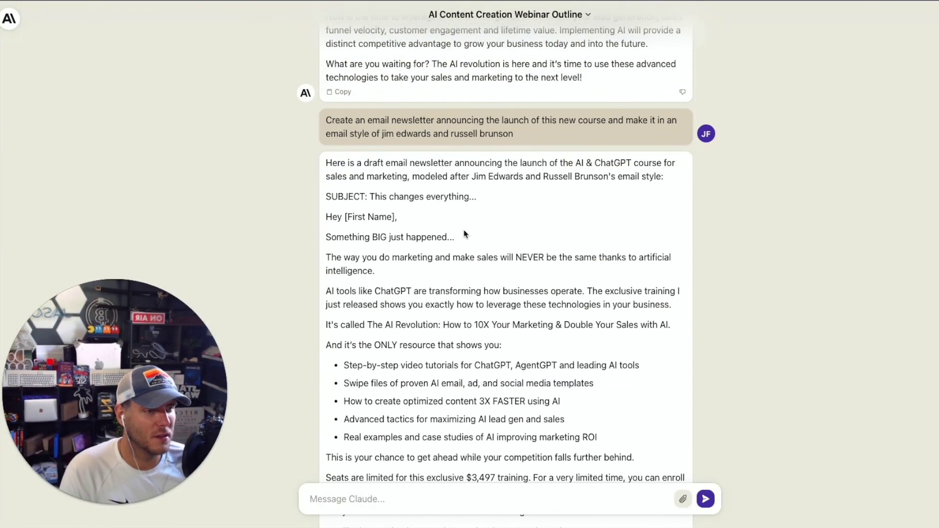
{"action": "scroll", "coordinate": [463, 234], "scroll_direction": "down", "scroll_amount": 1}
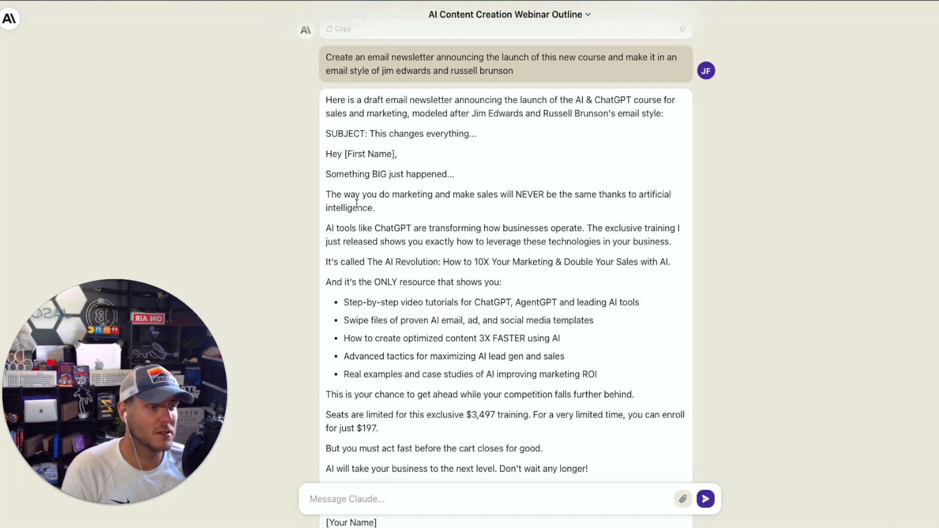
{"action": "scroll", "coordinate": [428, 182], "scroll_direction": "down", "scroll_amount": 2}
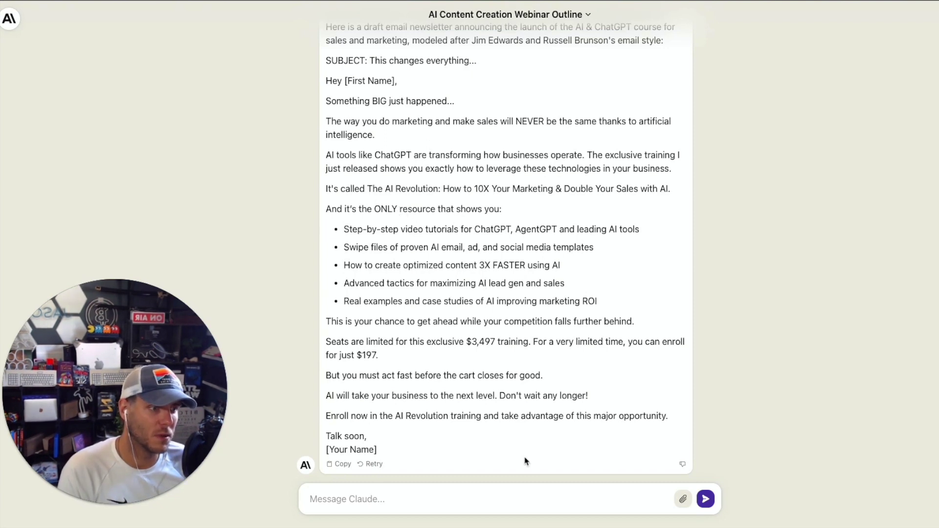
Select Claude's newsletter closing paragraphs for copying, then switch to ChatGPT
{"action": "left_click_drag", "start_coordinate": [672, 423], "coordinate": [364, 323]}
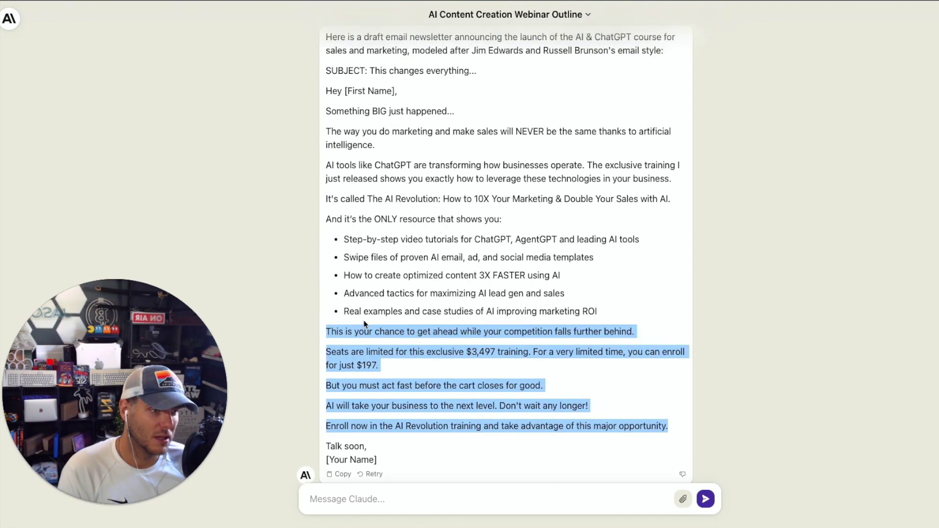
{"action": "left_click_drag", "start_coordinate": [402, 450], "coordinate": [327, 223]}
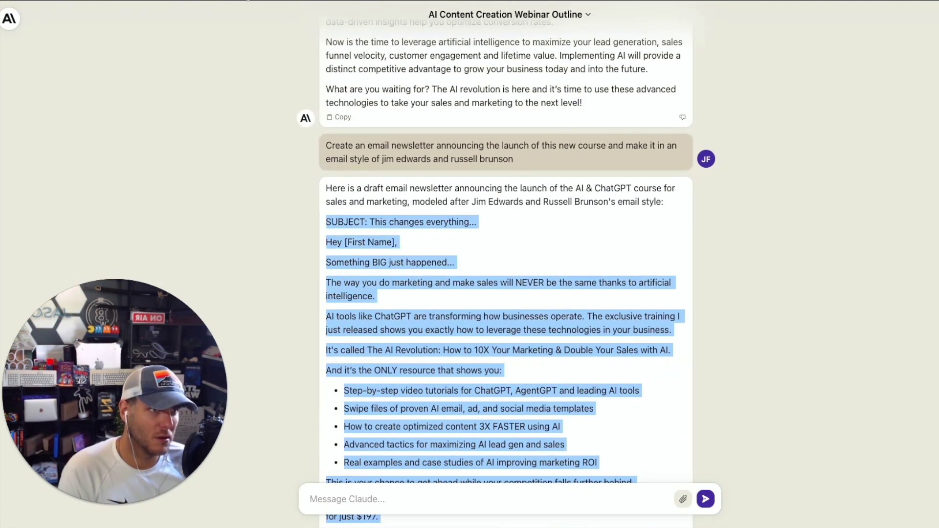
{"action": "key", "text": "alt+Tab"}
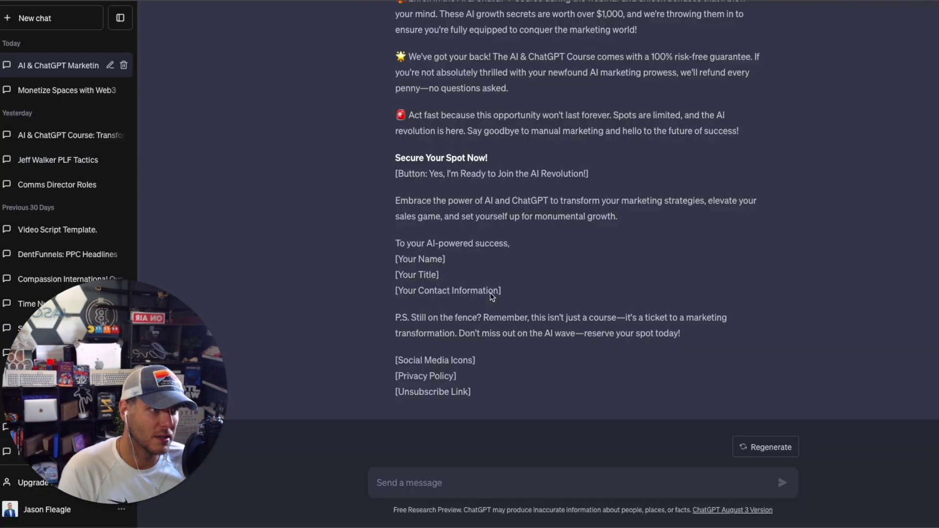
{"action": "scroll", "coordinate": [444, 112], "scroll_direction": "up", "scroll_amount": 5}
Paste Claude's newsletter email under the Email heading in the Google Doc
{"action": "key", "text": "alt+Tab"}
{"action": "left_click", "coordinate": [406, 288]}
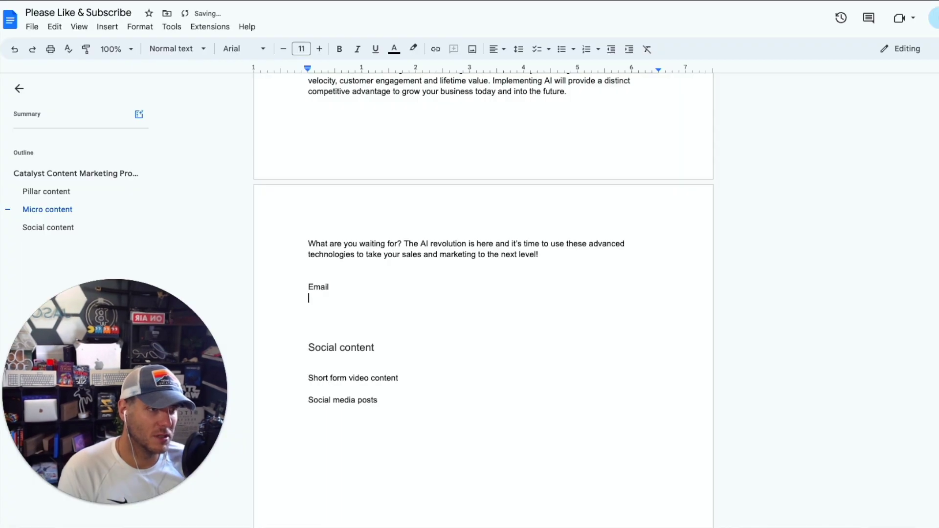
{"action": "type", "text": "SUBJECT: This changes everything...  Hey [First Name],  Something BIG just happened...  The way you do marketing and make sales will NEVER be the same thanks to artificial intelligence.  AI tools like ChatGPT are transforming how businesses operate. The exclusive training I just released shows you exactly how to leverage these technologies in your business.  It's called The AI Revolution: How to 10X Your Marketing & Double Your Sales with AI.  And it's the ONLY resource that shows you:  Step-by-step video tutorials for ChatGPT, AgentGPT and leading AI tools Swipe files of proven AI email, ad, and social media templates How to create optimized content 3X FASTER using AI Advanced tactics for maximizing AI lead gen and sales Real examples and case studies of AI improving marketing ROI This is your chance to get ahead while your competition falls further behind.  Seats are limited for this exclusive $3,497 training. For a very limited time, you can enroll for just $197.  But you must act fast before the cart closes for good.  AI will take your business to the next level. Don't wait any longer!  Enroll now in the AI Revolution training and take advantage of this major opportunity.  Talk soon,"}
{"action": "scroll", "coordinate": [378, 266], "scroll_direction": "down", "scroll_amount": 4}
{"action": "scroll", "coordinate": [378, 265], "scroll_direction": "down", "scroll_amount": 4}
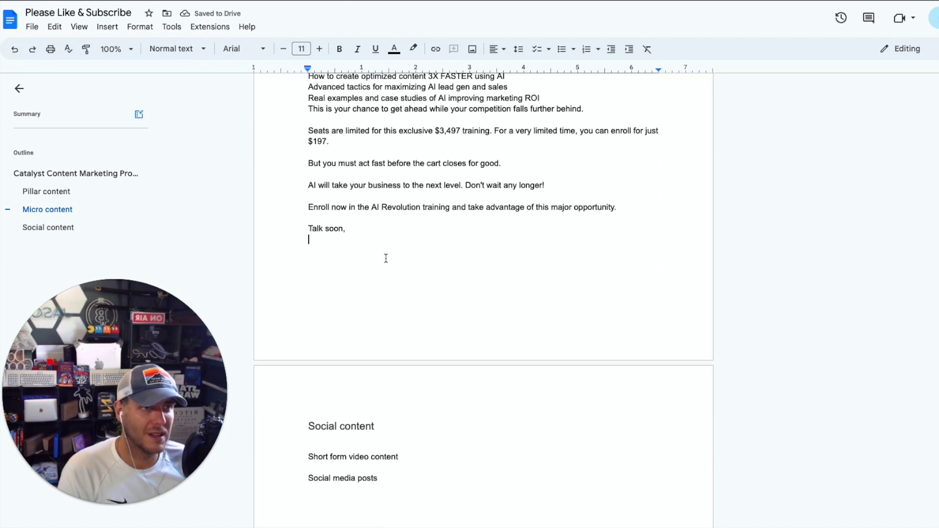
Flip between the ChatGPT and Claude chats to check their progress
{"action": "key", "text": "alt+Tab"}
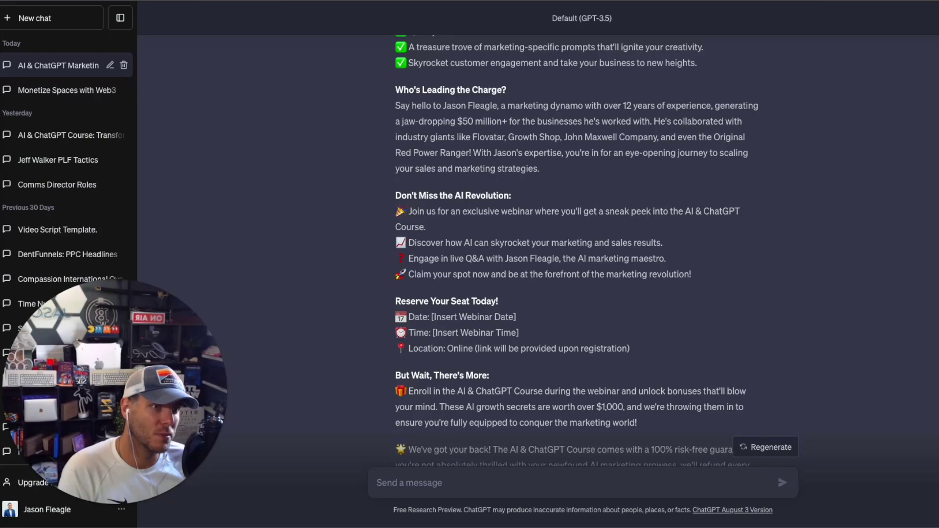
{"action": "key", "text": "alt+Tab"}
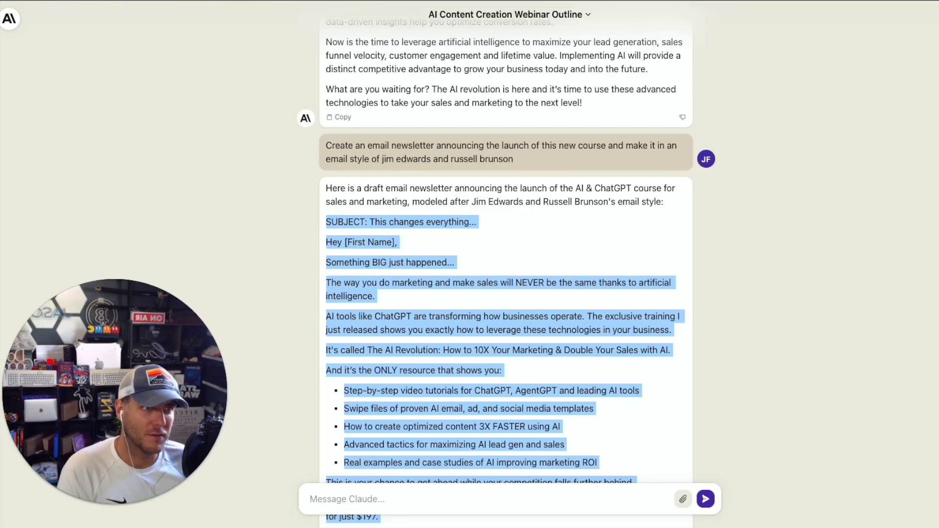
{"action": "key", "text": "alt+Tab"}
{"action": "key", "text": "alt+Tab"}
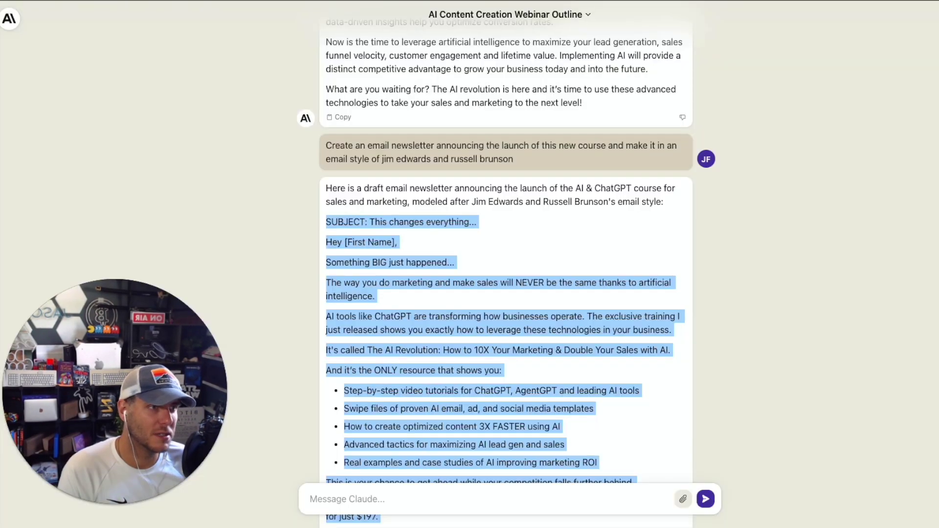
{"action": "key", "text": "alt+Tab"}
{"action": "scroll", "coordinate": [424, 266], "scroll_direction": "down", "scroll_amount": 10}
{"action": "scroll", "coordinate": [423, 266], "scroll_direction": "down", "scroll_amount": 10}
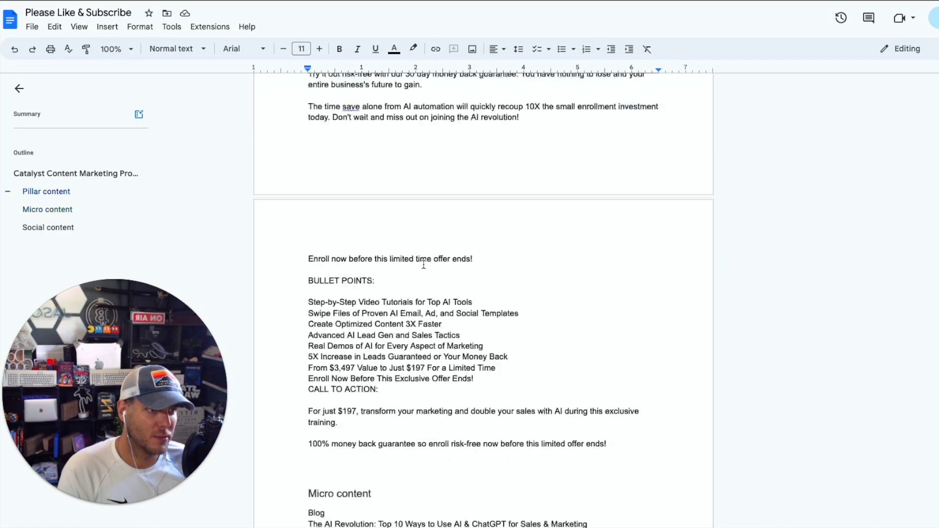
{"action": "scroll", "coordinate": [423, 265], "scroll_direction": "down", "scroll_amount": 10}
{"action": "scroll", "coordinate": [423, 265], "scroll_direction": "up", "scroll_amount": 5}
{"action": "scroll", "coordinate": [424, 265], "scroll_direction": "up", "scroll_amount": 2}
{"action": "scroll", "coordinate": [424, 265], "scroll_direction": "down", "scroll_amount": 8}
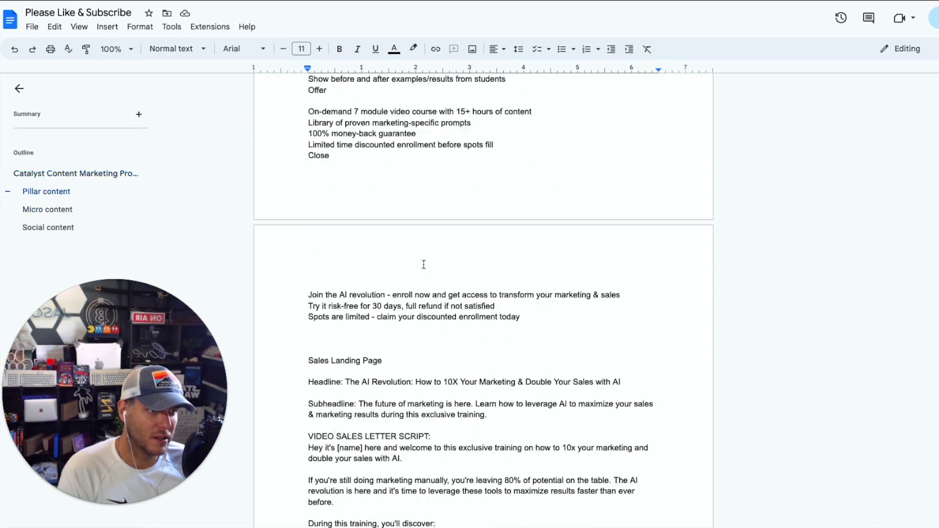
{"action": "scroll", "coordinate": [423, 265], "scroll_direction": "down", "scroll_amount": 10}
{"action": "scroll", "coordinate": [424, 265], "scroll_direction": "down", "scroll_amount": 10}
{"action": "scroll", "coordinate": [424, 265], "scroll_direction": "down", "scroll_amount": 10}
{"action": "scroll", "coordinate": [423, 265], "scroll_direction": "down", "scroll_amount": 8}
{"action": "scroll", "coordinate": [423, 264], "scroll_direction": "down", "scroll_amount": 3}
{"action": "scroll", "coordinate": [424, 265], "scroll_direction": "down", "scroll_amount": 2}
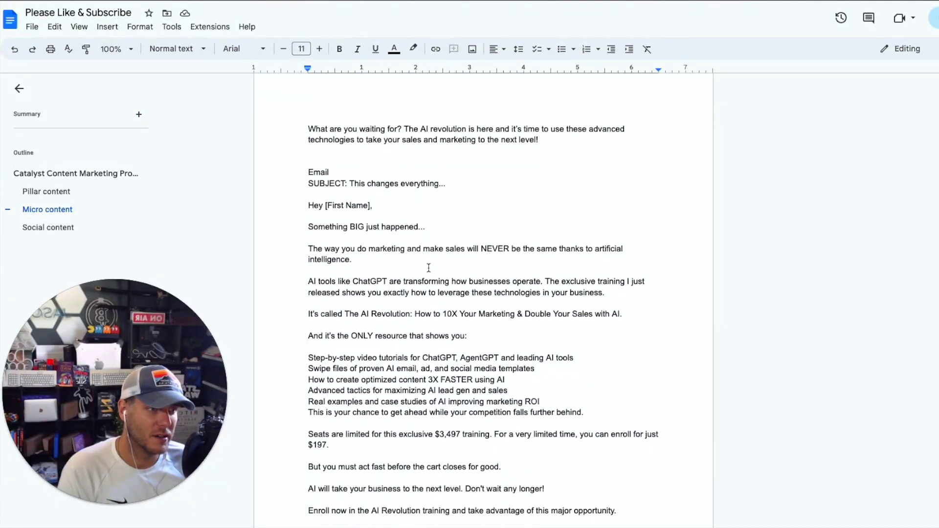
{"action": "scroll", "coordinate": [424, 265], "scroll_direction": "down", "scroll_amount": 8}
{"action": "scroll", "coordinate": [419, 272], "scroll_direction": "down", "scroll_amount": 5}
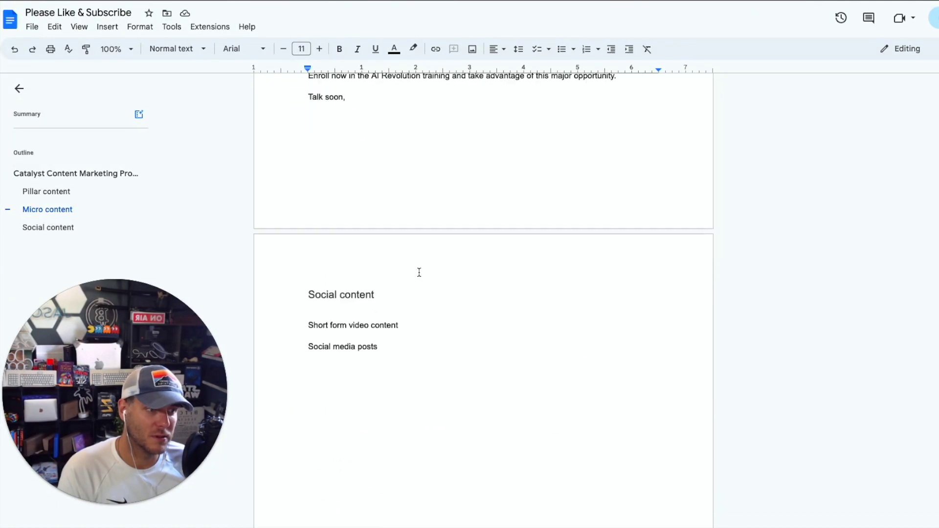
{"action": "scroll", "coordinate": [419, 272], "scroll_direction": "down", "scroll_amount": 3}
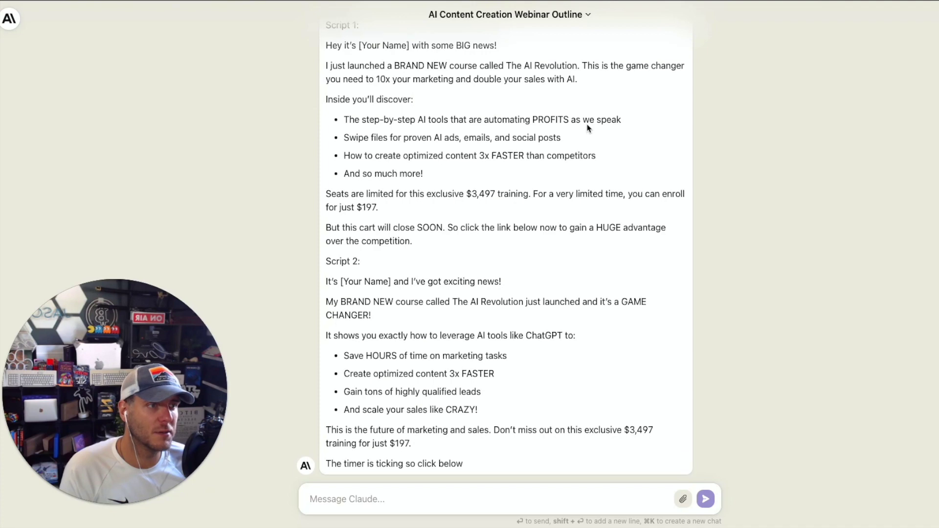
{"action": "scroll", "coordinate": [558, 78], "scroll_direction": "up", "scroll_amount": 1}
{"action": "scroll", "coordinate": [558, 80], "scroll_direction": "up", "scroll_amount": 1}
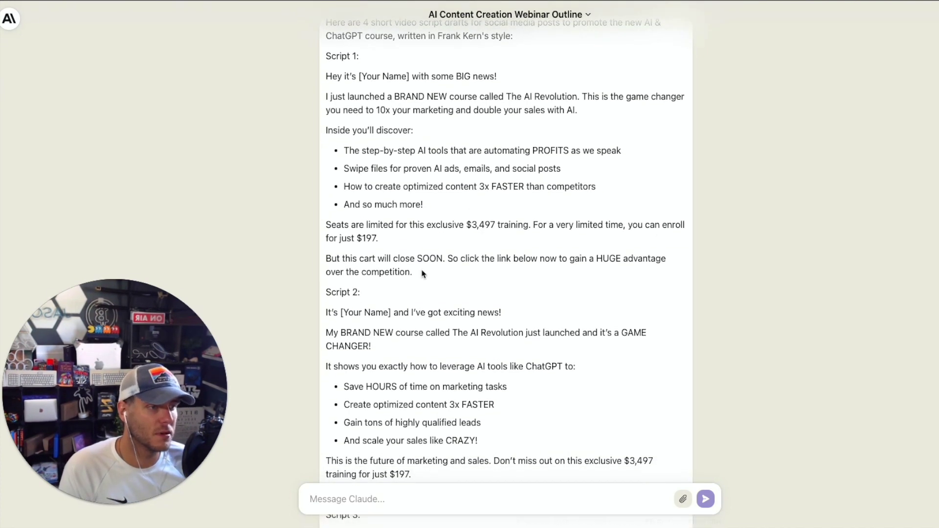
{"action": "scroll", "coordinate": [469, 265], "scroll_direction": "down", "scroll_amount": 8}
{"action": "scroll", "coordinate": [478, 374], "scroll_direction": "up", "scroll_amount": 5}
{"action": "scroll", "coordinate": [477, 375], "scroll_direction": "up", "scroll_amount": 3}
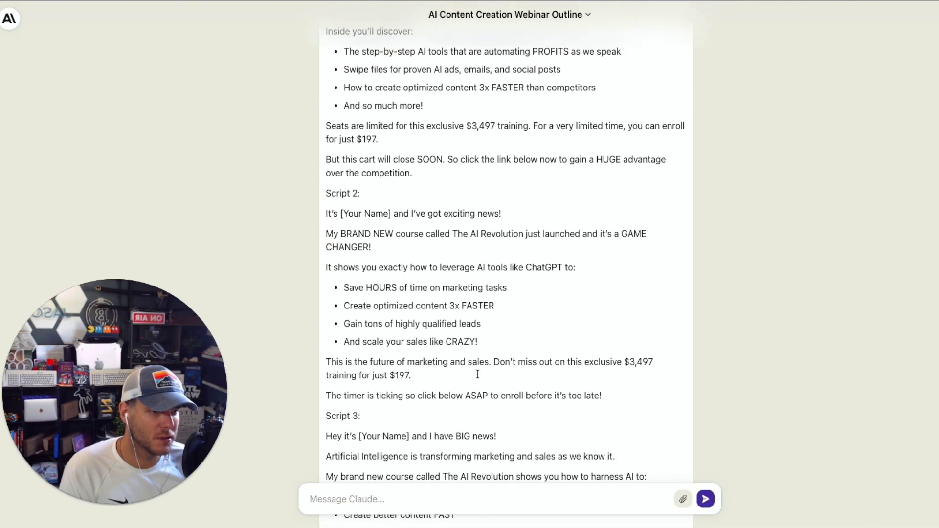
{"action": "scroll", "coordinate": [477, 374], "scroll_direction": "down", "scroll_amount": 8}
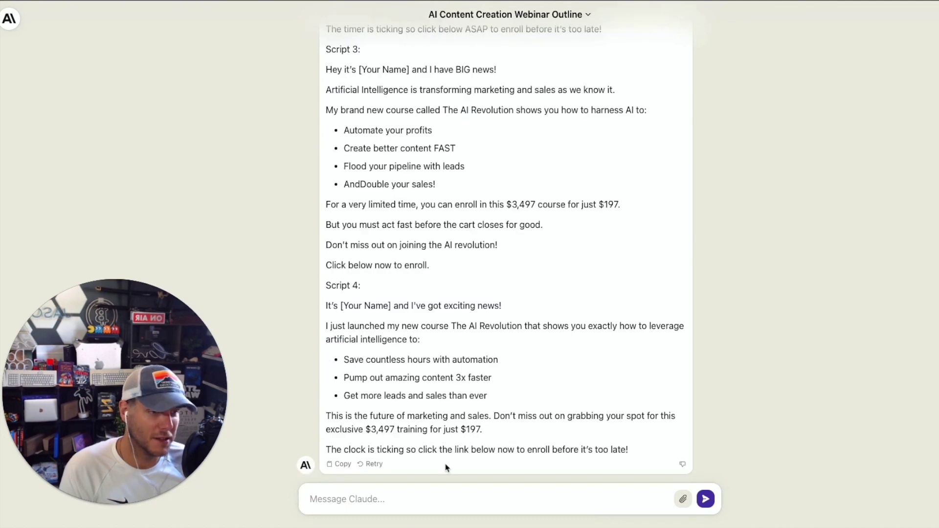
Start a follow-up asking Claude to vary the four scripts across testimonials, results and case studies
{"action": "left_click", "coordinate": [357, 496]}
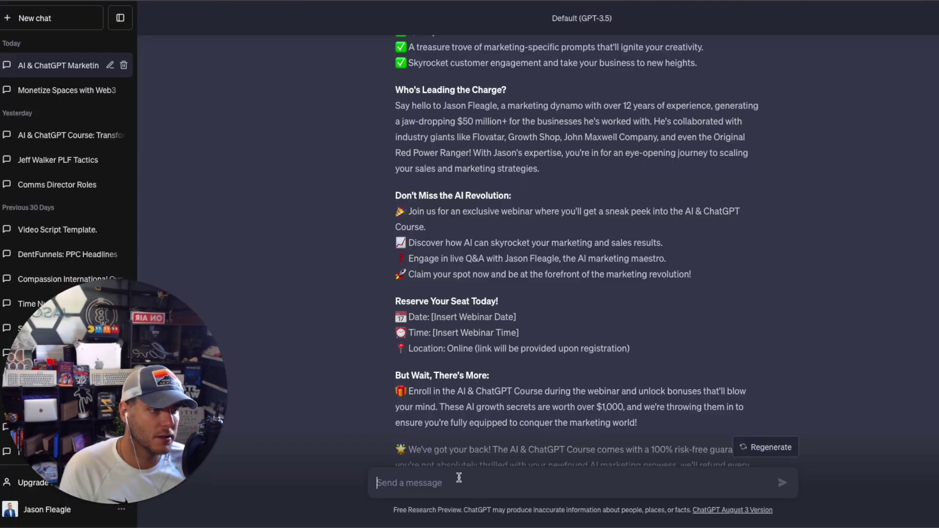
Send the Frank Kern-style video script request to ChatGPT and review its four platform posts
{"action": "type", "text": "Create some short video scripts for 4 social media posts we can create about this content to promote the new AI & chatGPT course. Write them in the style of frank kern."}
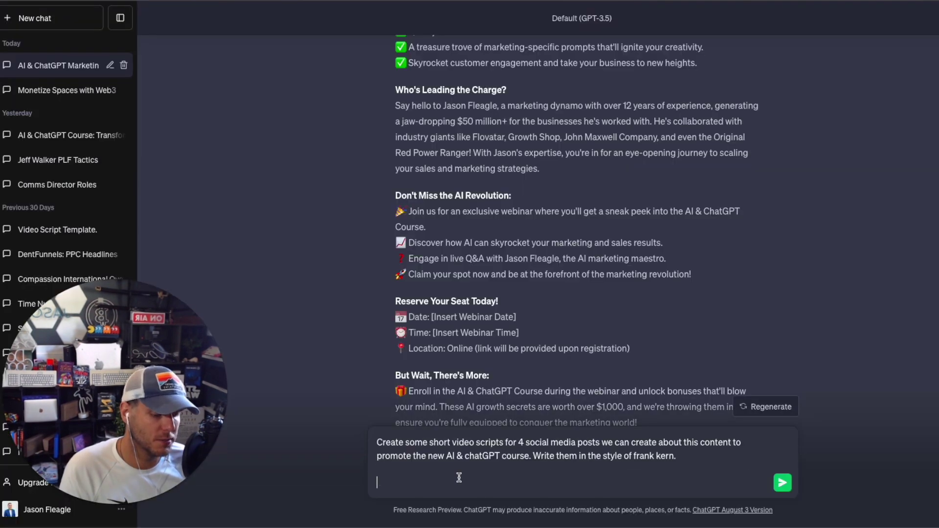
{"action": "key", "text": "Return"}
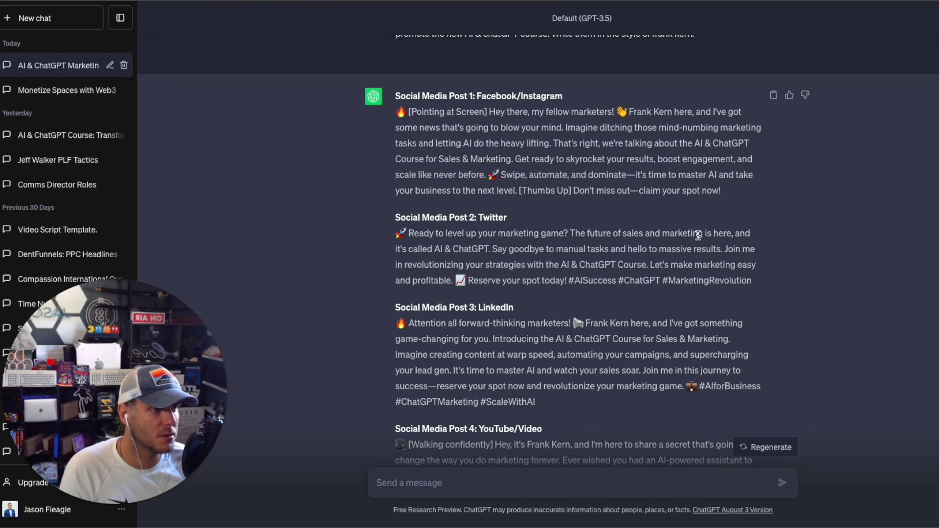
{"action": "scroll", "coordinate": [790, 156], "scroll_direction": "down", "scroll_amount": 3}
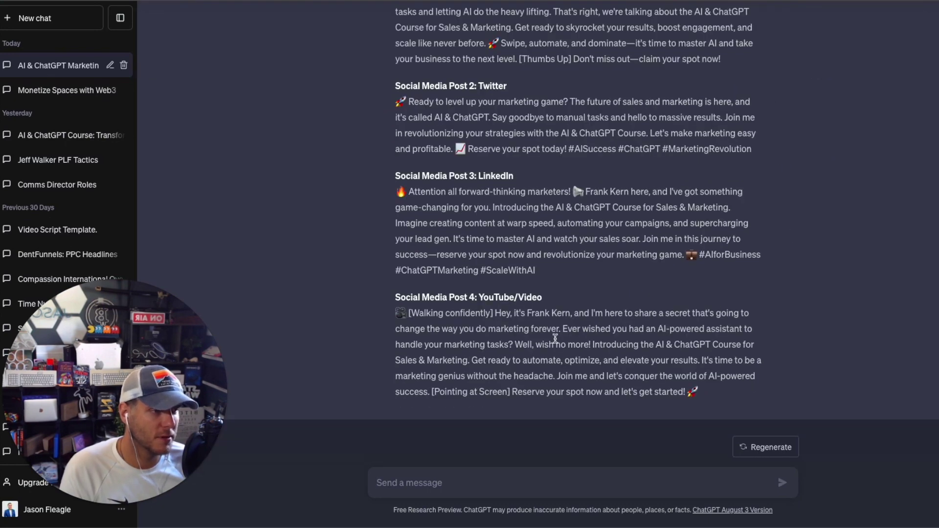
{"action": "left_click_drag", "start_coordinate": [527, 314], "coordinate": [572, 316]}
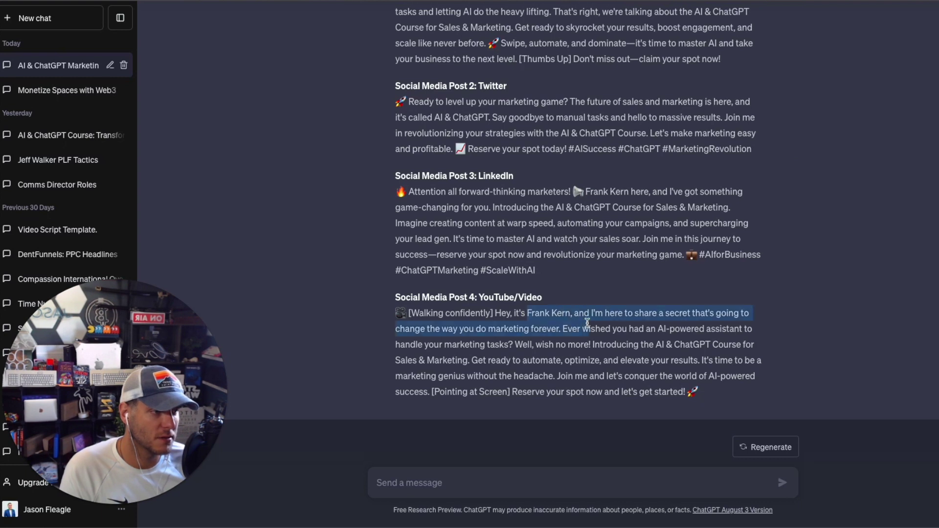
{"action": "left_click", "coordinate": [573, 316]}
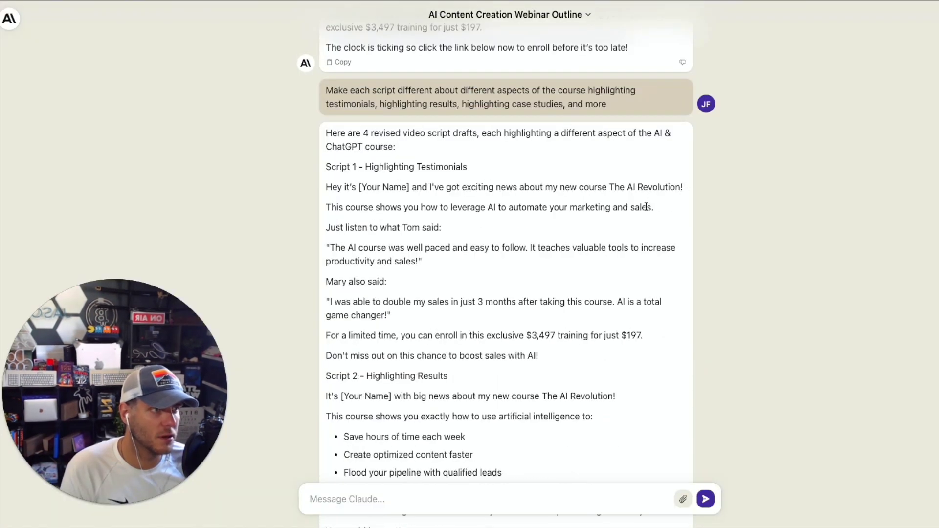
Review Claude's revised scripts, marking Mary's testimonial and the Script 2 benefit bullets
{"action": "left_click_drag", "start_coordinate": [317, 133], "coordinate": [438, 167]}
{"action": "left_click", "coordinate": [367, 206]}
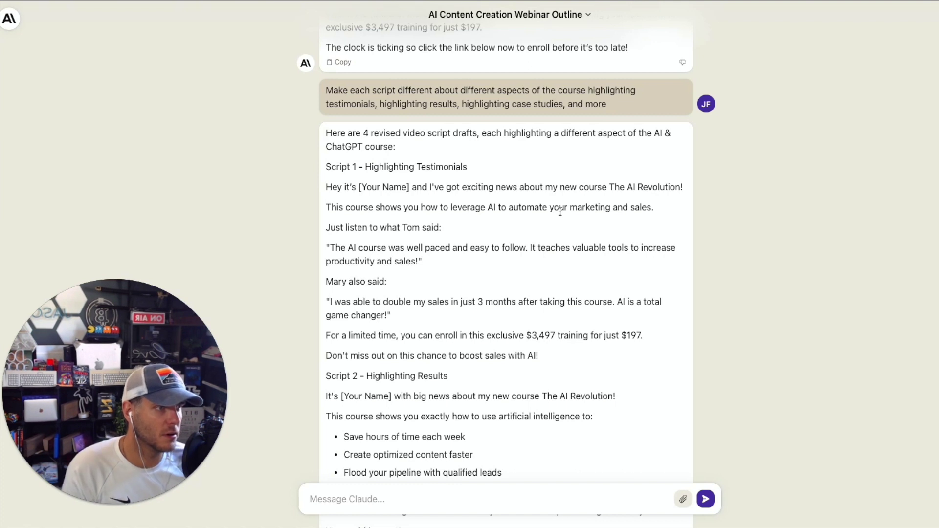
{"action": "scroll", "coordinate": [441, 235], "scroll_direction": "down", "scroll_amount": 1}
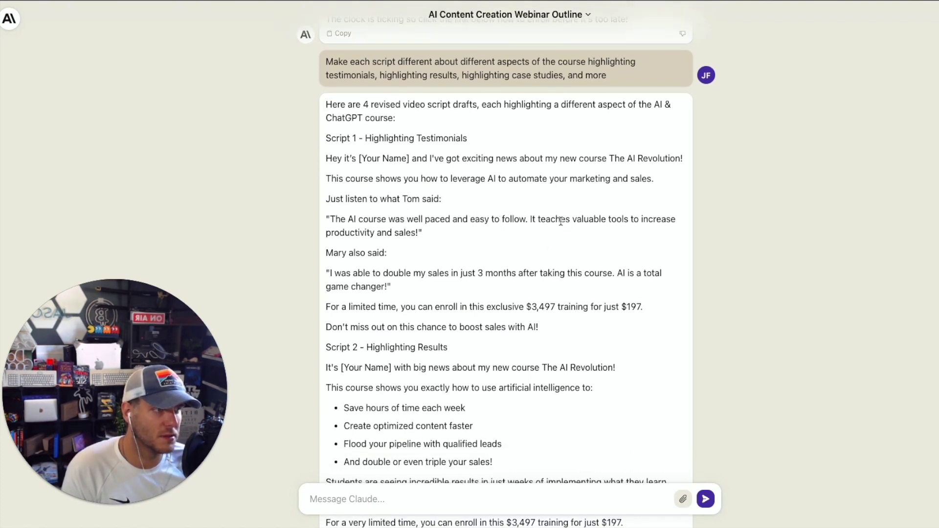
{"action": "scroll", "coordinate": [540, 205], "scroll_direction": "down", "scroll_amount": 3}
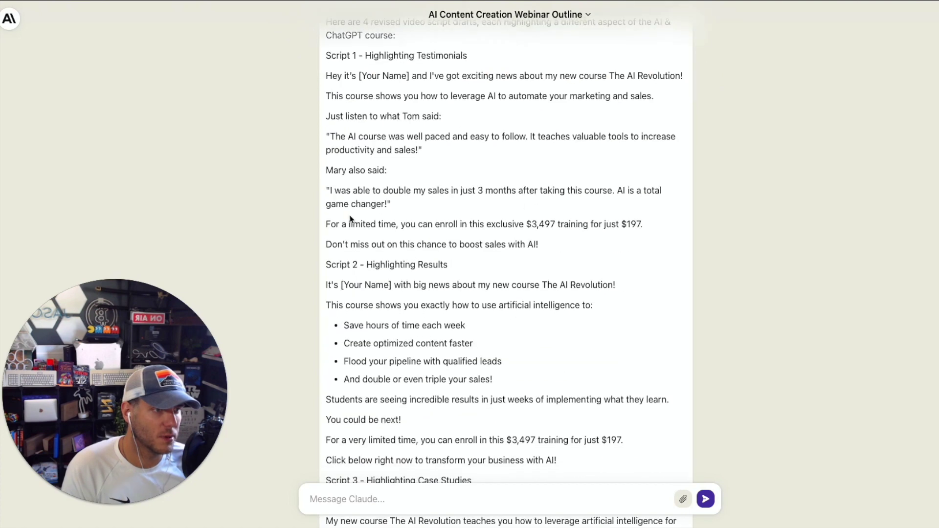
{"action": "triple_click", "coordinate": [325, 195]}
{"action": "left_click", "coordinate": [420, 241]}
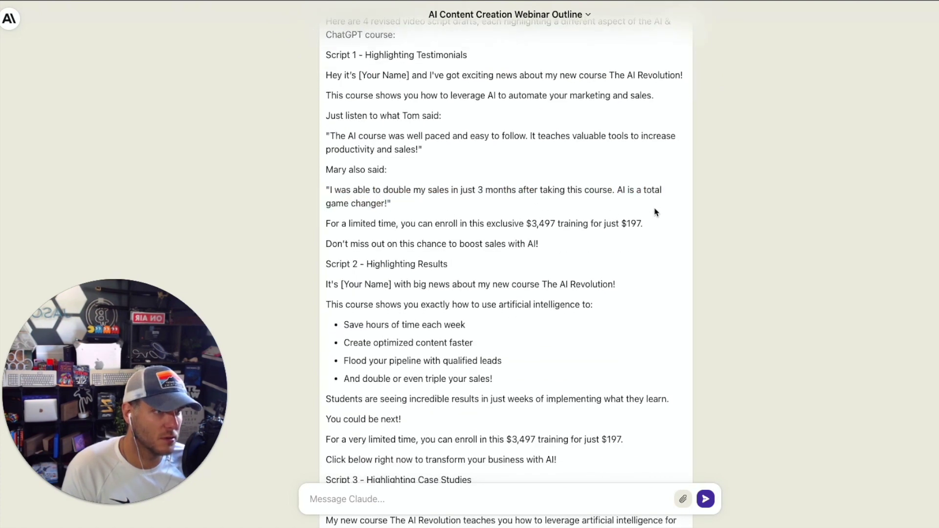
{"action": "scroll", "coordinate": [646, 214], "scroll_direction": "down", "scroll_amount": 2}
{"action": "scroll", "coordinate": [646, 213], "scroll_direction": "down", "scroll_amount": 2}
{"action": "left_click_drag", "start_coordinate": [326, 150], "coordinate": [489, 154]}
{"action": "left_click", "coordinate": [488, 154]}
{"action": "left_click_drag", "start_coordinate": [326, 191], "coordinate": [511, 266]}
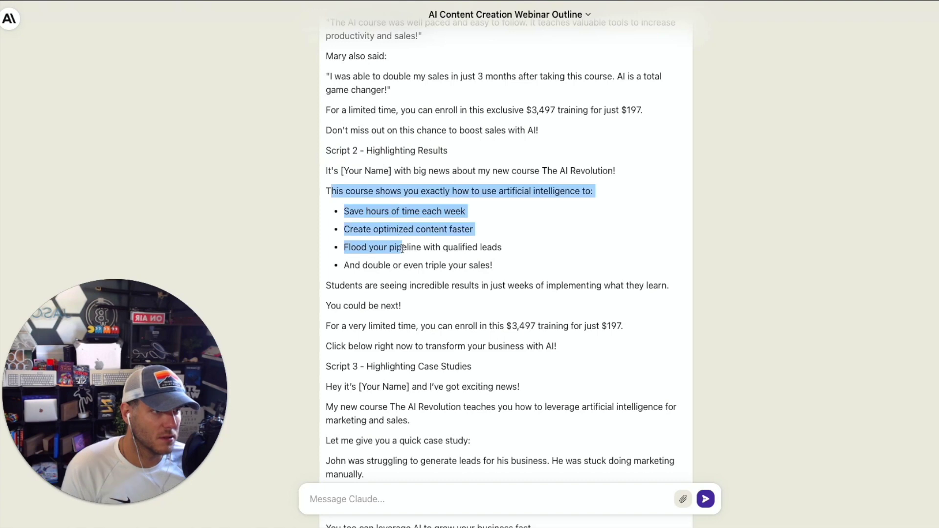
{"action": "left_click", "coordinate": [510, 266]}
{"action": "scroll", "coordinate": [506, 209], "scroll_direction": "down", "scroll_amount": 2}
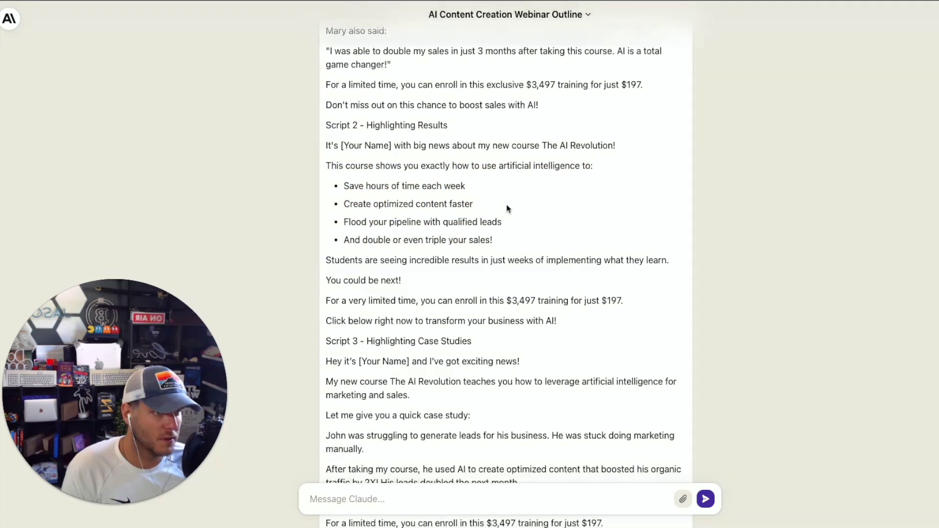
{"action": "scroll", "coordinate": [506, 210], "scroll_direction": "down", "scroll_amount": 3}
{"action": "scroll", "coordinate": [514, 217], "scroll_direction": "up", "scroll_amount": 1}
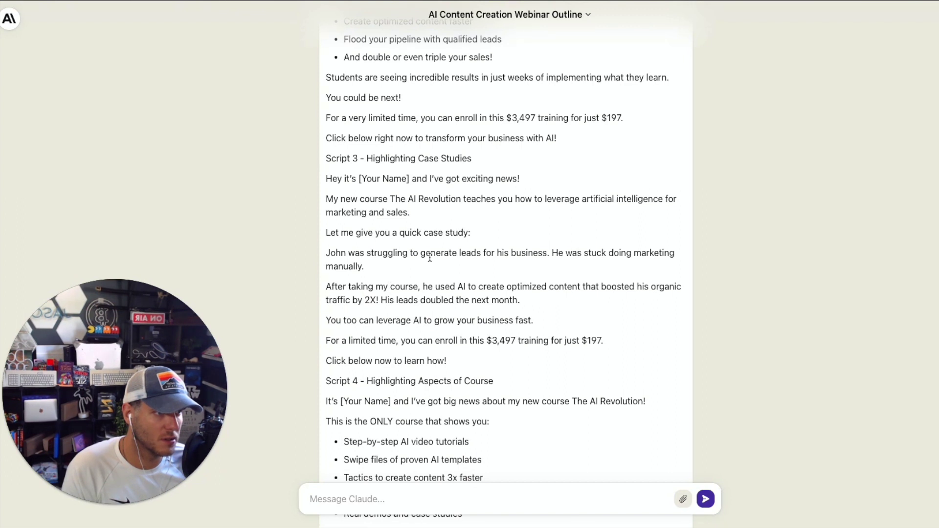
Copy the four revised scripts and paste them under Short form video content in the Google Doc
{"action": "left_click_drag", "start_coordinate": [429, 257], "coordinate": [678, 252]}
{"action": "left_click", "coordinate": [568, 256]}
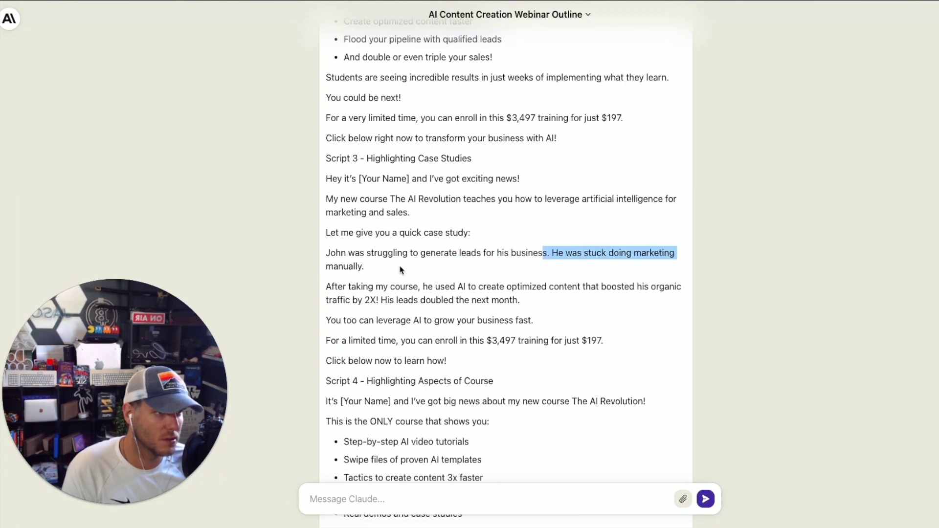
{"action": "left_click", "coordinate": [393, 274]}
{"action": "scroll", "coordinate": [452, 245], "scroll_direction": "down", "scroll_amount": 2}
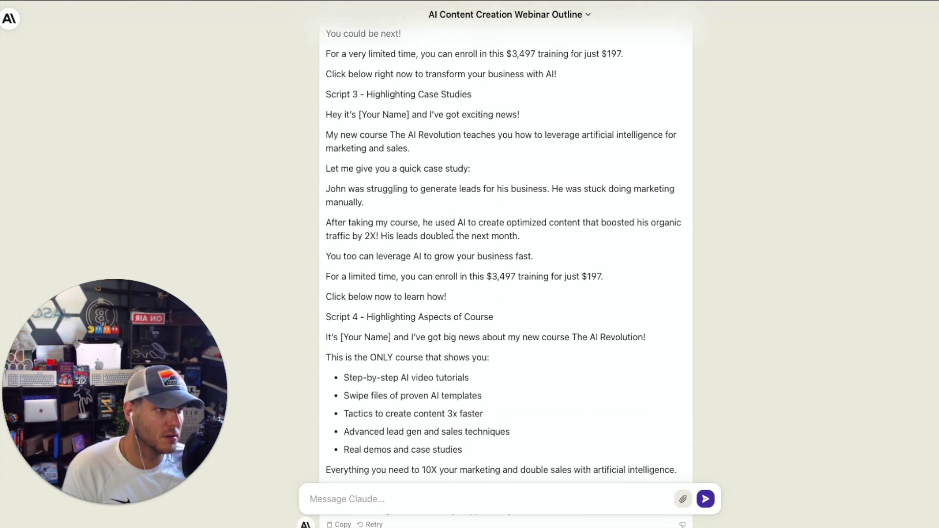
{"action": "scroll", "coordinate": [453, 233], "scroll_direction": "down", "scroll_amount": 2}
{"action": "scroll", "coordinate": [452, 233], "scroll_direction": "down", "scroll_amount": 1}
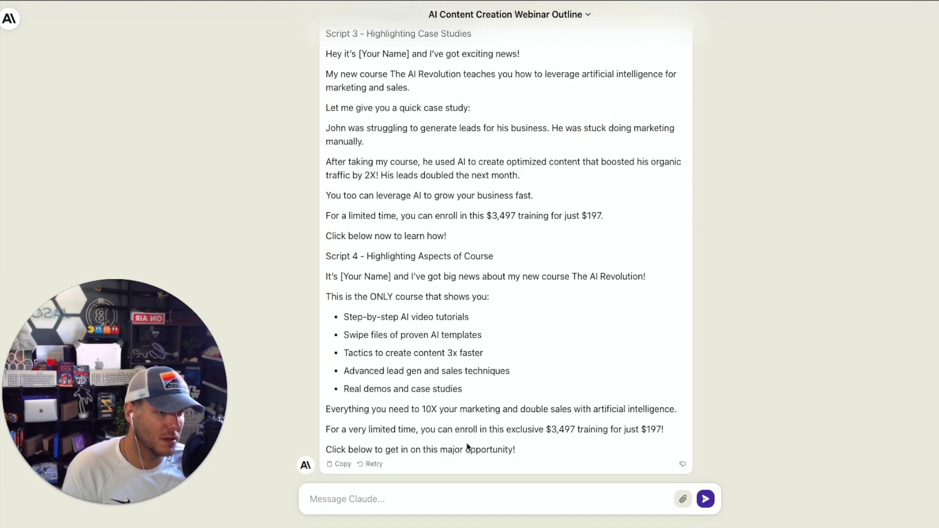
{"action": "left_click_drag", "start_coordinate": [517, 449], "coordinate": [325, 211]}
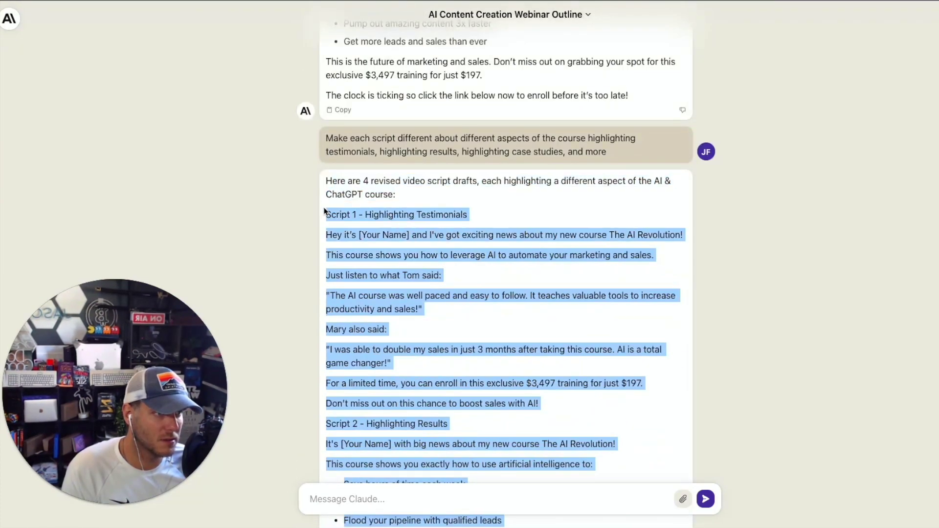
{"action": "key", "text": "ctrl+c"}
{"action": "key", "text": "ctrl+Tab"}
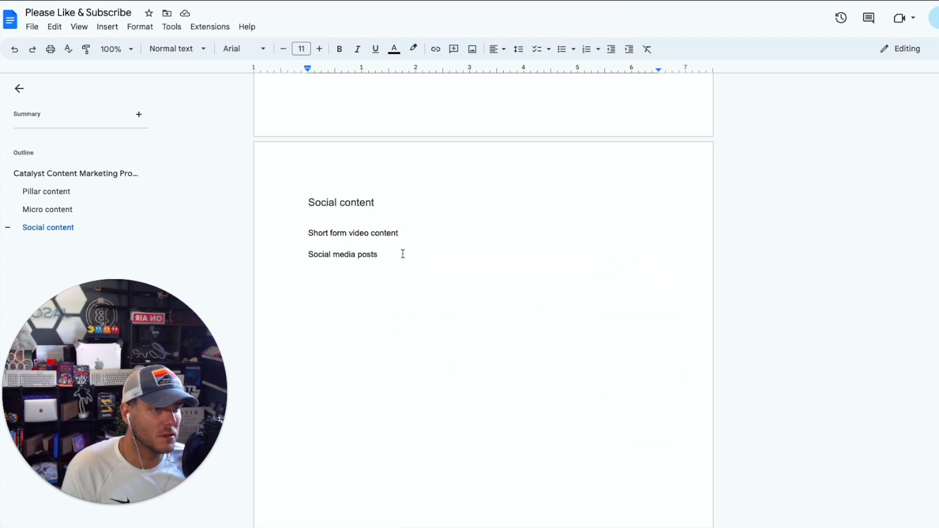
{"action": "key", "text": "ctrl+v"}
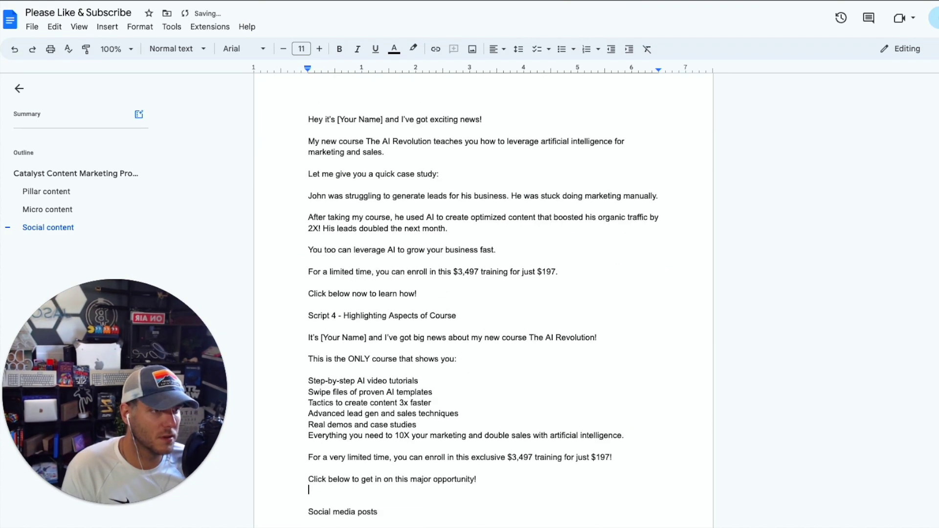
{"action": "scroll", "coordinate": [436, 400], "scroll_direction": "down", "scroll_amount": 2}
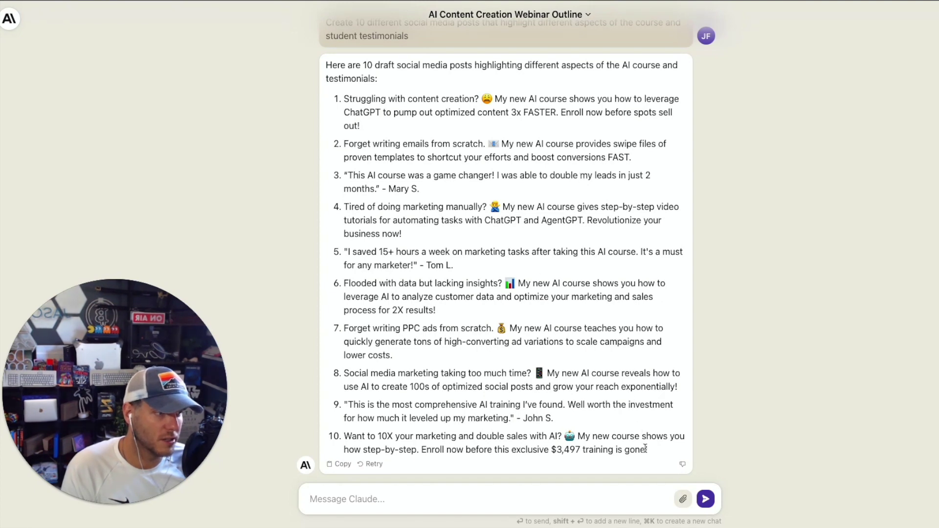
Select and copy all ten of Claude's numbered social media posts
{"action": "left_click_drag", "start_coordinate": [648, 449], "coordinate": [332, 104]}
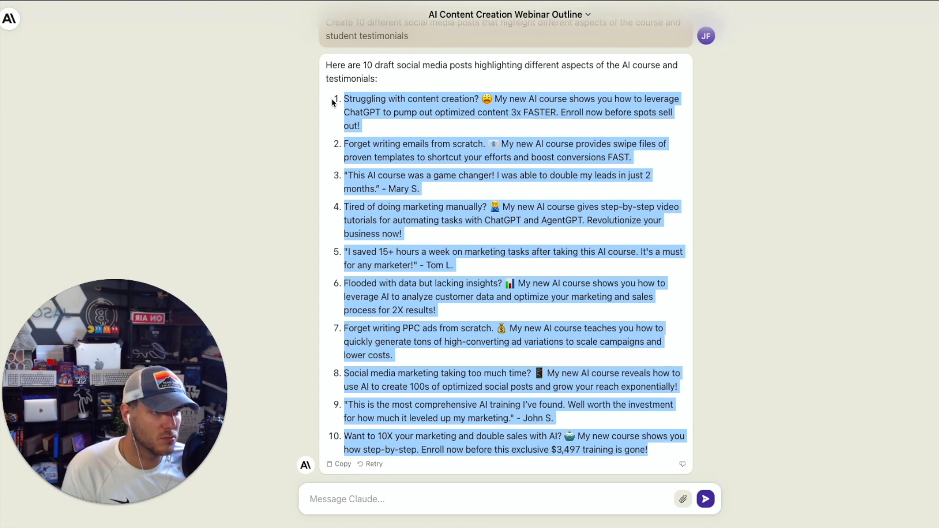
{"action": "left_click", "coordinate": [474, 369]}
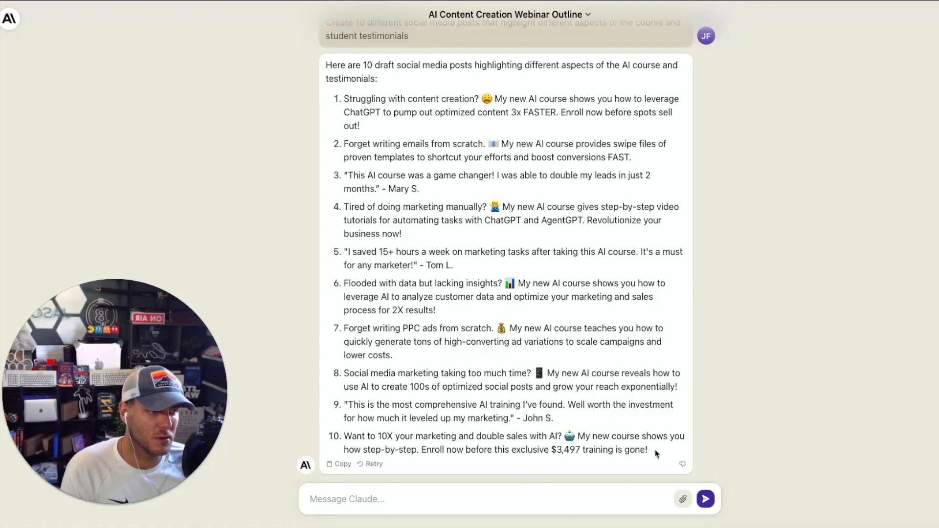
{"action": "left_click_drag", "start_coordinate": [654, 454], "coordinate": [335, 94]}
{"action": "key", "text": "ctrl+c"}
Paste the ten posts under Social media posts in the Google Doc, then move to ChatGPT's version
{"action": "key", "text": "alt+Tab"}
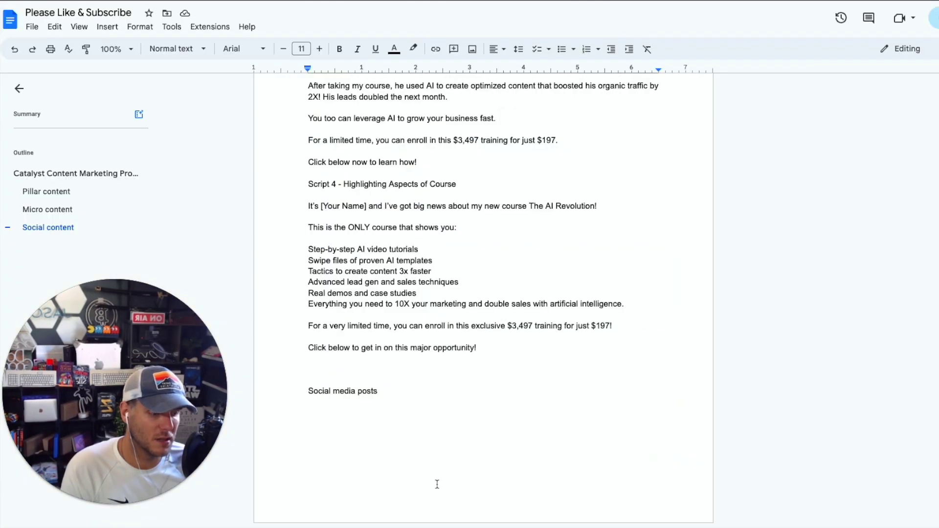
{"action": "key", "text": "Return"}
{"action": "key", "text": "ctrl+v"}
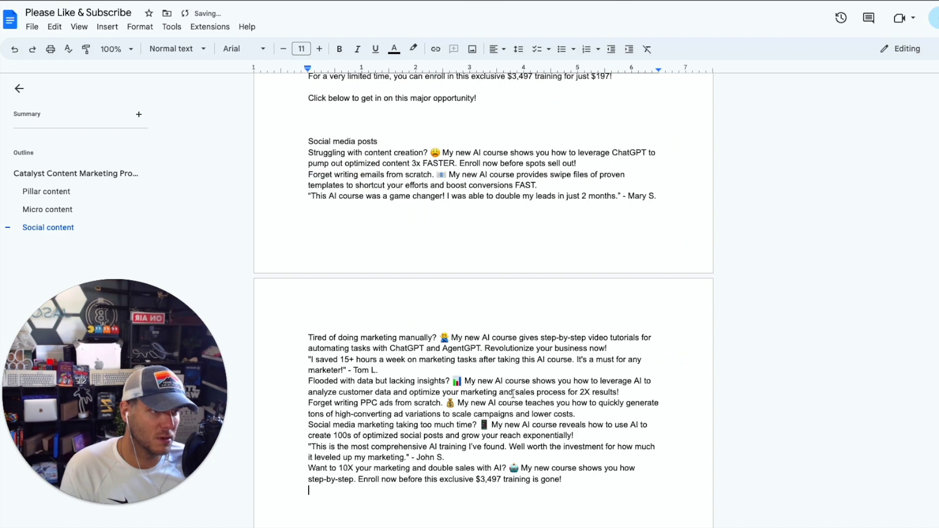
{"action": "key", "text": "alt+Tab"}
{"action": "scroll", "coordinate": [450, 359], "scroll_direction": "up", "scroll_amount": 5}
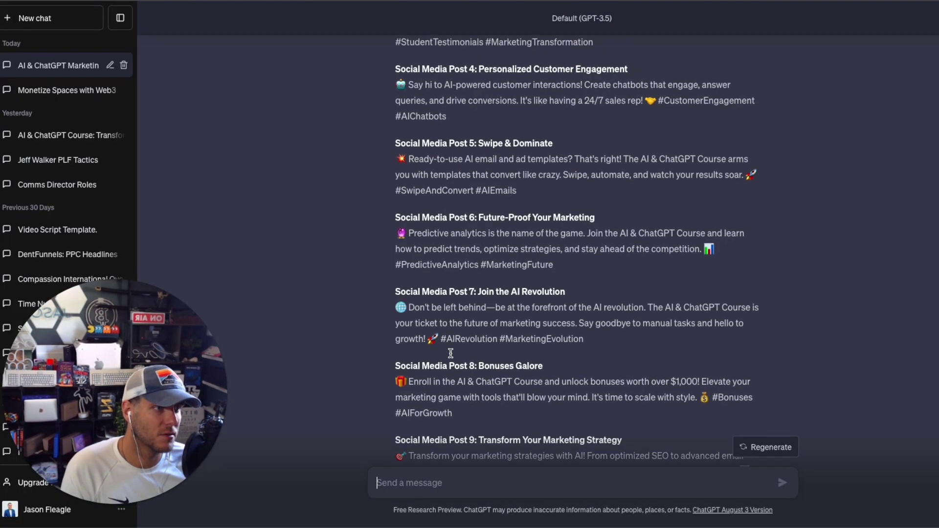
{"action": "scroll", "coordinate": [470, 235], "scroll_direction": "up", "scroll_amount": 5}
{"action": "scroll", "coordinate": [472, 234], "scroll_direction": "up", "scroll_amount": 4}
Copy ChatGPT's ten titled social media posts and return to the Google Doc
{"action": "left_click_drag", "start_coordinate": [478, 90], "coordinate": [581, 90]}
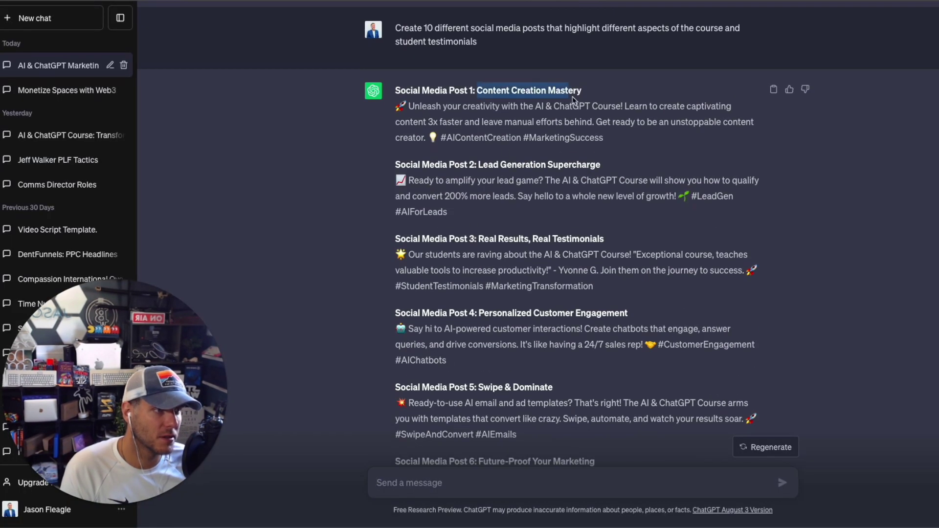
{"action": "left_click", "coordinate": [473, 221]}
{"action": "left_click_drag", "start_coordinate": [478, 165], "coordinate": [601, 165]}
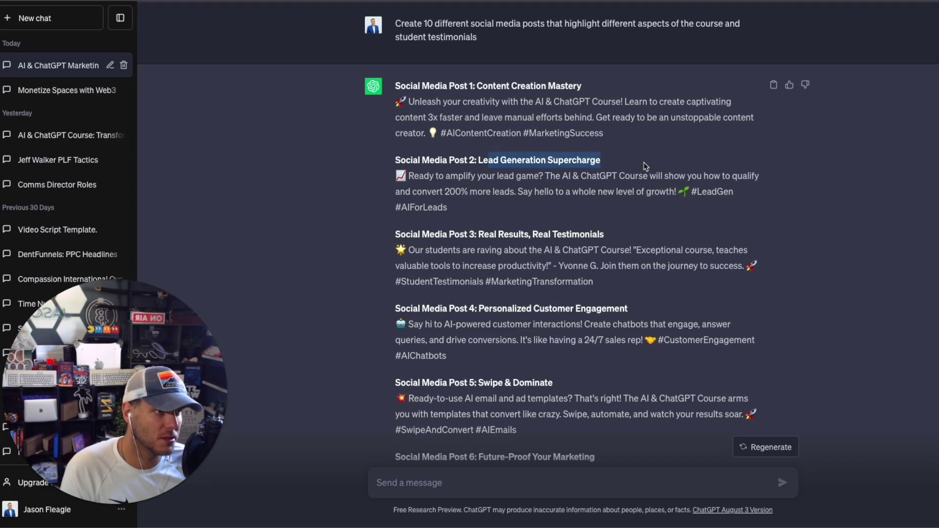
{"action": "scroll", "coordinate": [513, 220], "scroll_direction": "down", "scroll_amount": 1}
{"action": "left_click_drag", "start_coordinate": [478, 154], "coordinate": [602, 163]}
{"action": "scroll", "coordinate": [601, 163], "scroll_direction": "down", "scroll_amount": 5}
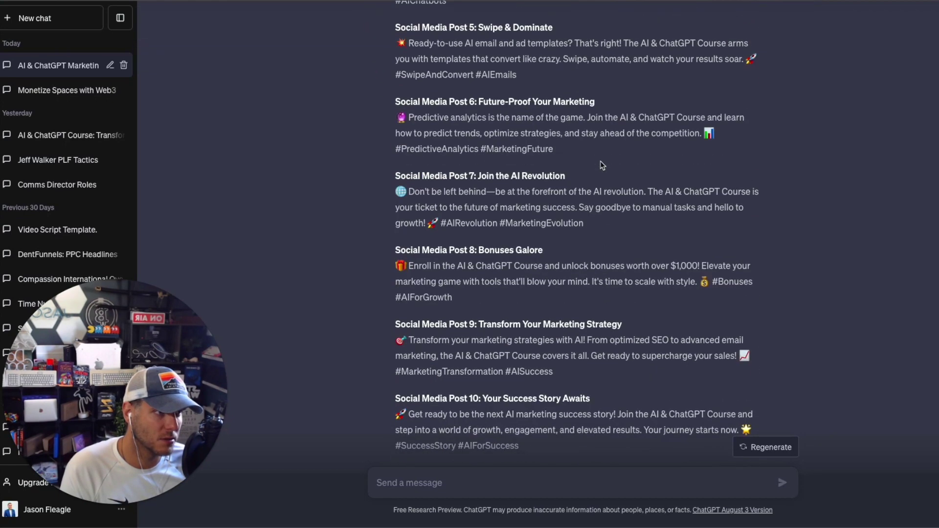
{"action": "scroll", "coordinate": [558, 293], "scroll_direction": "down", "scroll_amount": 5}
{"action": "left_click_drag", "start_coordinate": [503, 344], "coordinate": [529, 396]}
{"action": "mouse_move", "coordinate": [482, 316]}
{"action": "left_mouse_down"}
{"action": "mouse_move", "coordinate": [524, 242]}
{"action": "mouse_move", "coordinate": [394, 117]}
{"action": "left_mouse_up"}
{"action": "scroll", "coordinate": [514, 220], "scroll_direction": "up", "scroll_amount": 3}
{"action": "scroll", "coordinate": [514, 221], "scroll_direction": "up", "scroll_amount": 8}
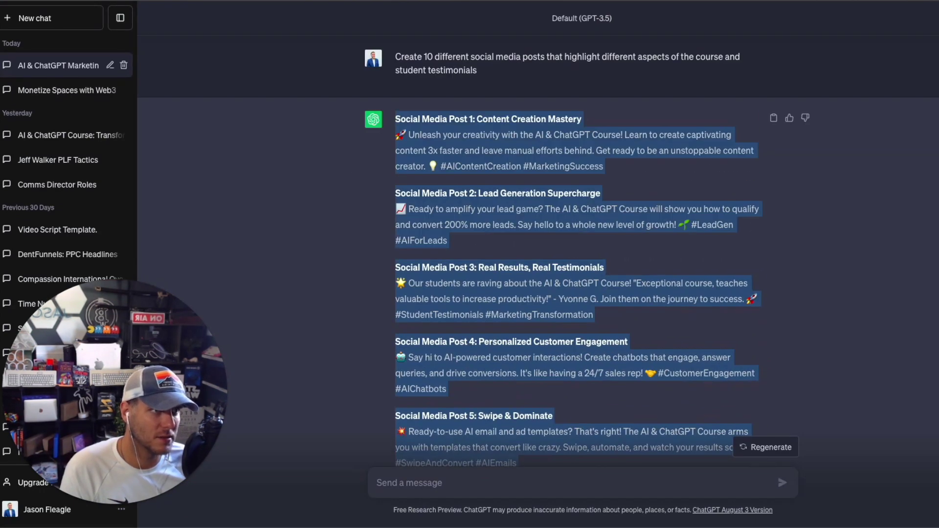
{"action": "key", "text": "ctrl+c"}
{"action": "key", "text": "alt+Tab"}
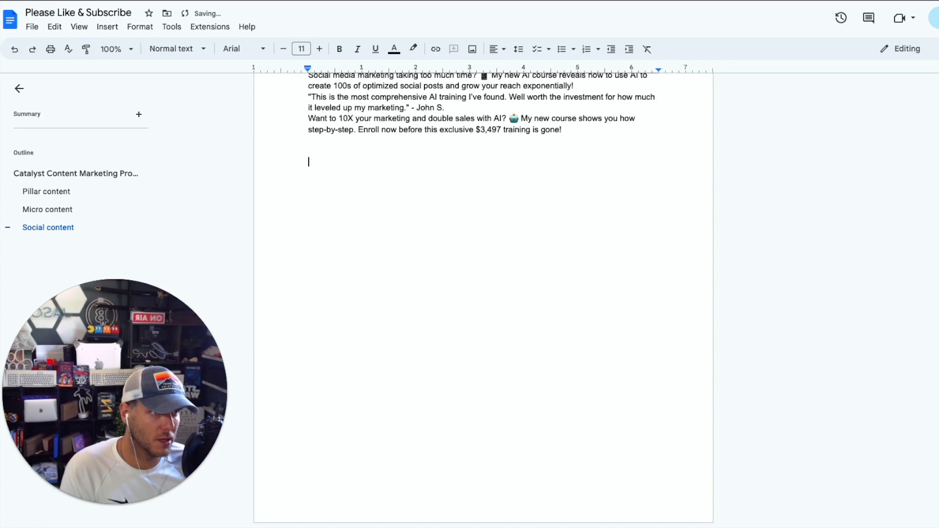
Paste ChatGPT's ten posts on the empty line below Claude's posts
{"action": "key", "text": "ctrl+v"}
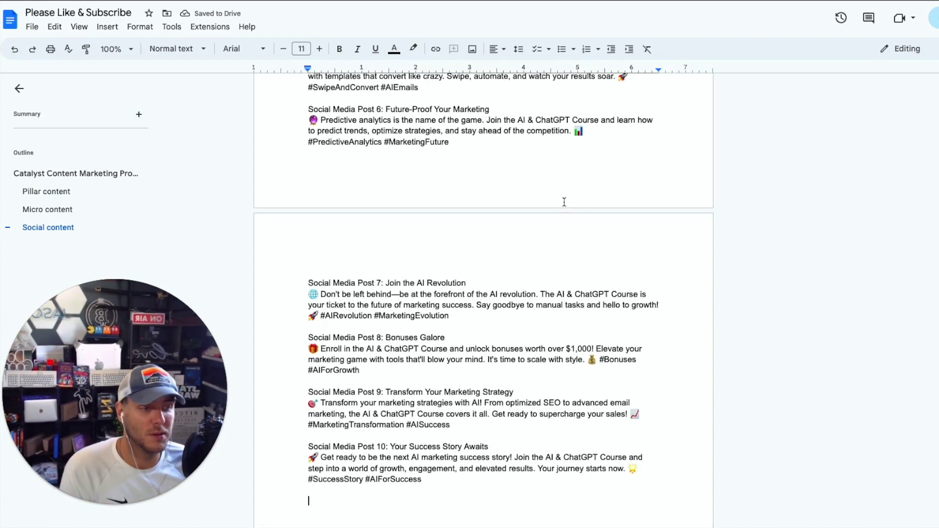
{"action": "scroll", "coordinate": [464, 337], "scroll_direction": "up", "scroll_amount": 5}
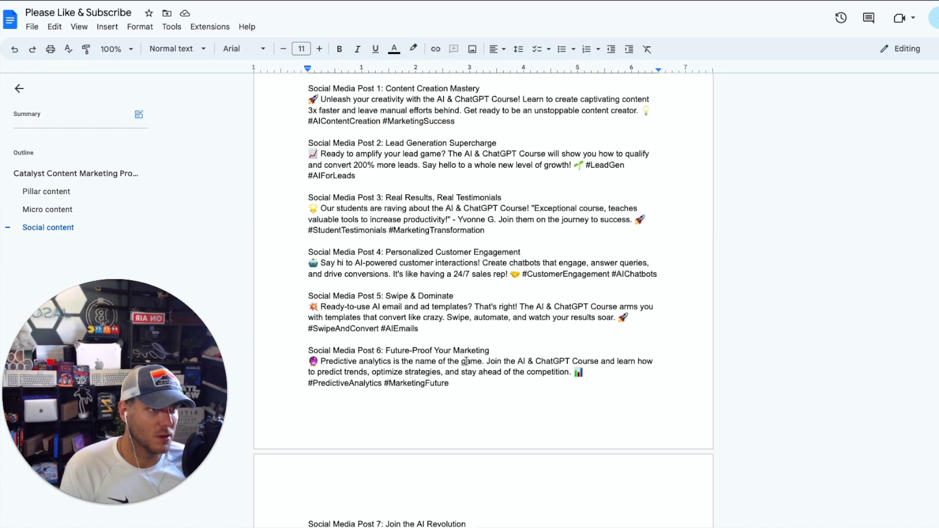
{"action": "scroll", "coordinate": [463, 360], "scroll_direction": "up", "scroll_amount": 5}
{"action": "scroll", "coordinate": [462, 360], "scroll_direction": "up", "scroll_amount": 2}
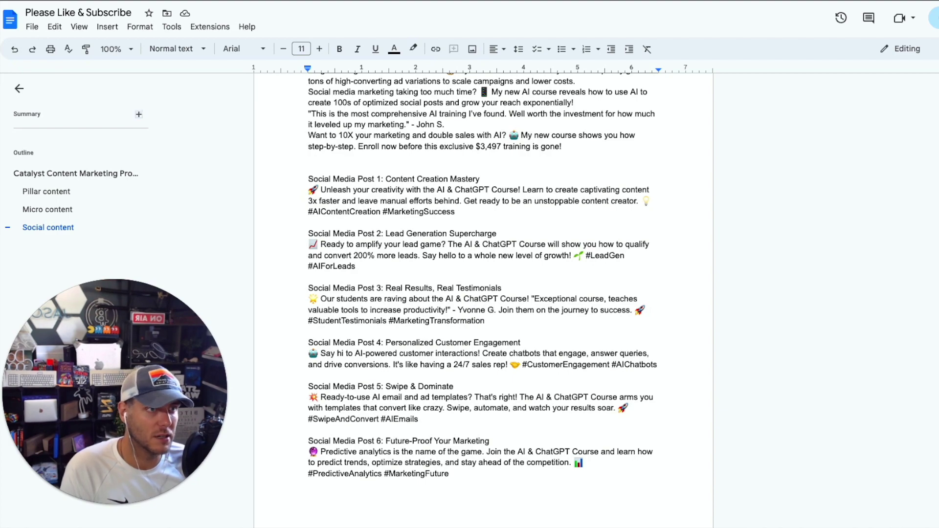
{"action": "scroll", "coordinate": [446, 246], "scroll_direction": "up", "scroll_amount": 5}
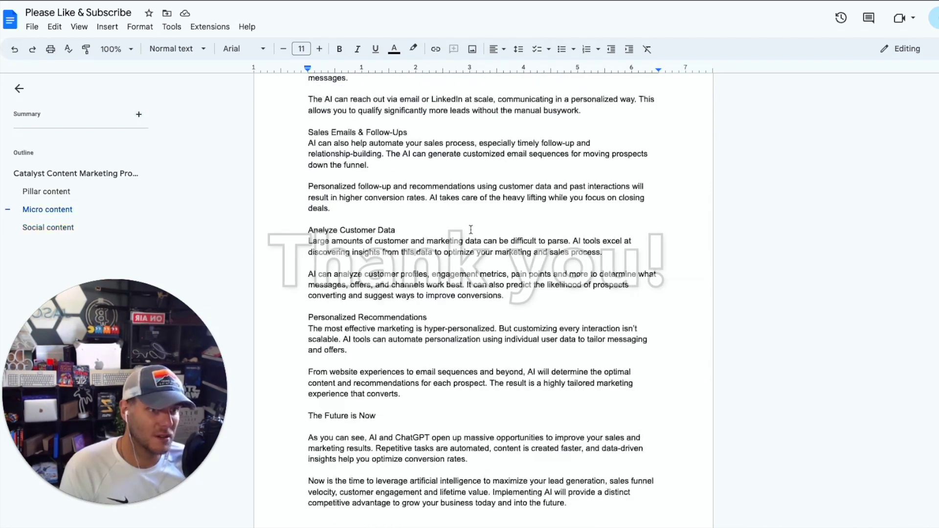
{"action": "scroll", "coordinate": [446, 246], "scroll_direction": "up", "scroll_amount": 8}
{"action": "scroll", "coordinate": [293, 220], "scroll_direction": "up", "scroll_amount": 8}
Jump through the Pillar content and Micro content sections in the outline to review the collected material
{"action": "left_click", "coordinate": [46, 191]}
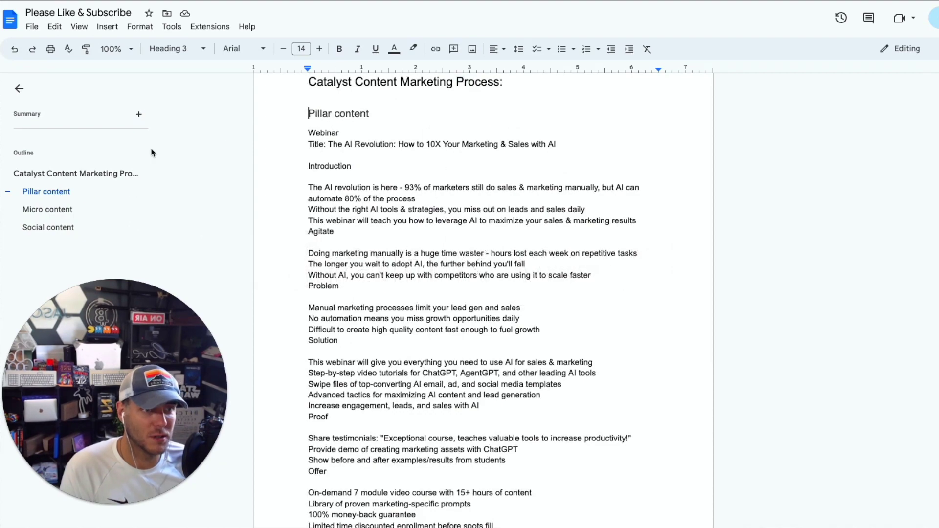
{"action": "left_click", "coordinate": [48, 209]}
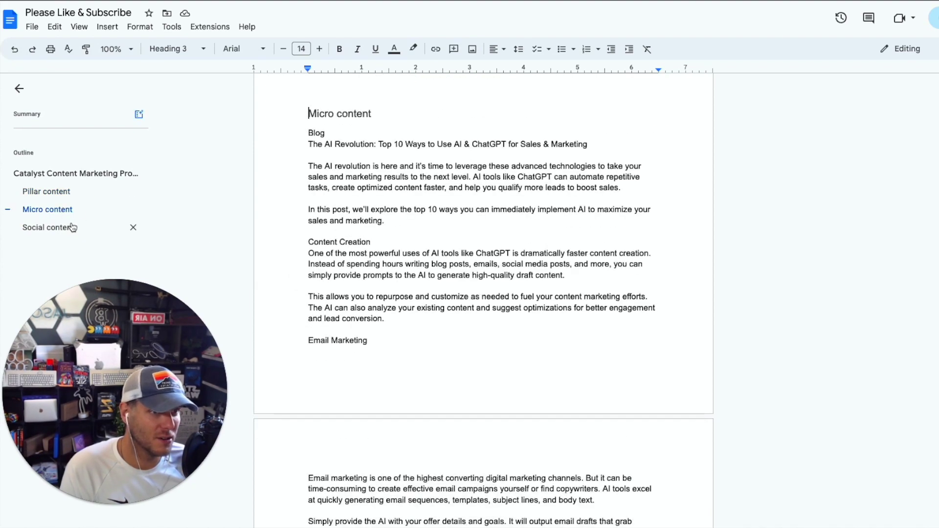